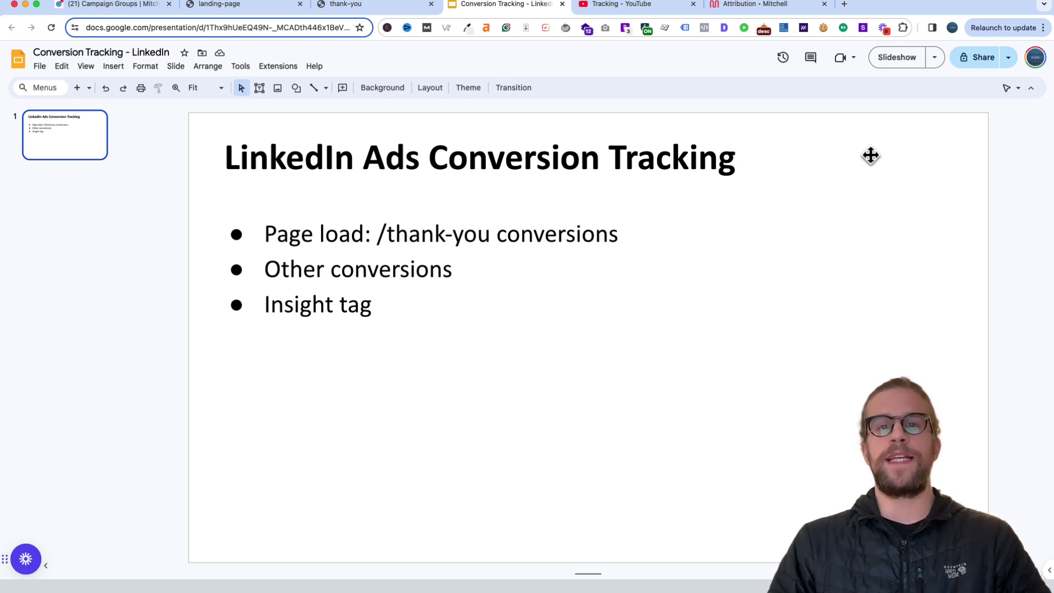
- Inspect the landing page with the LinkedIn Insight Tag Checker, then view the thank-you page and its URL
click(646, 10)
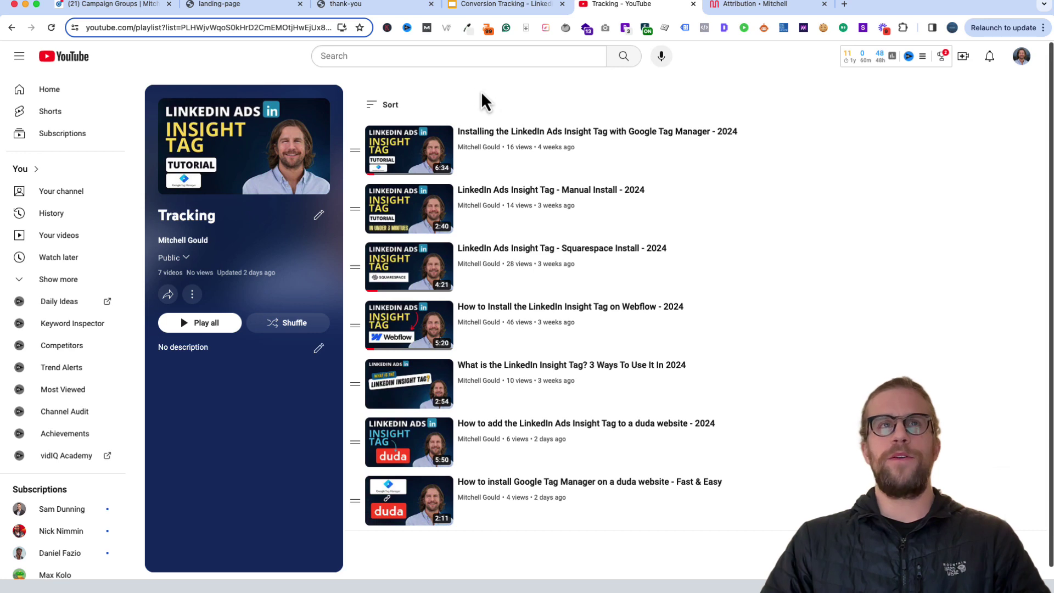
click(244, 6)
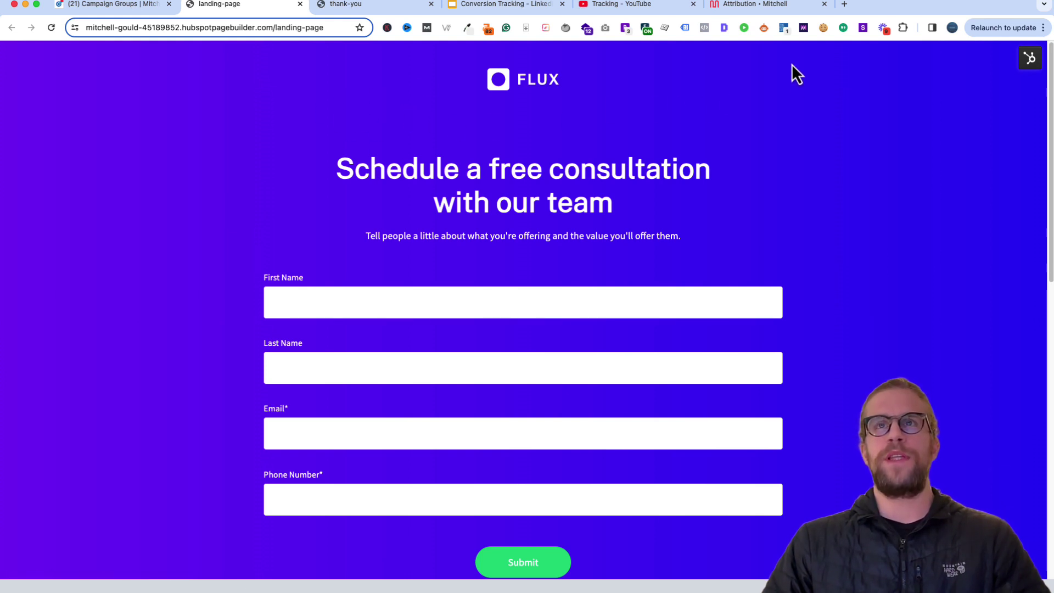
click(785, 32)
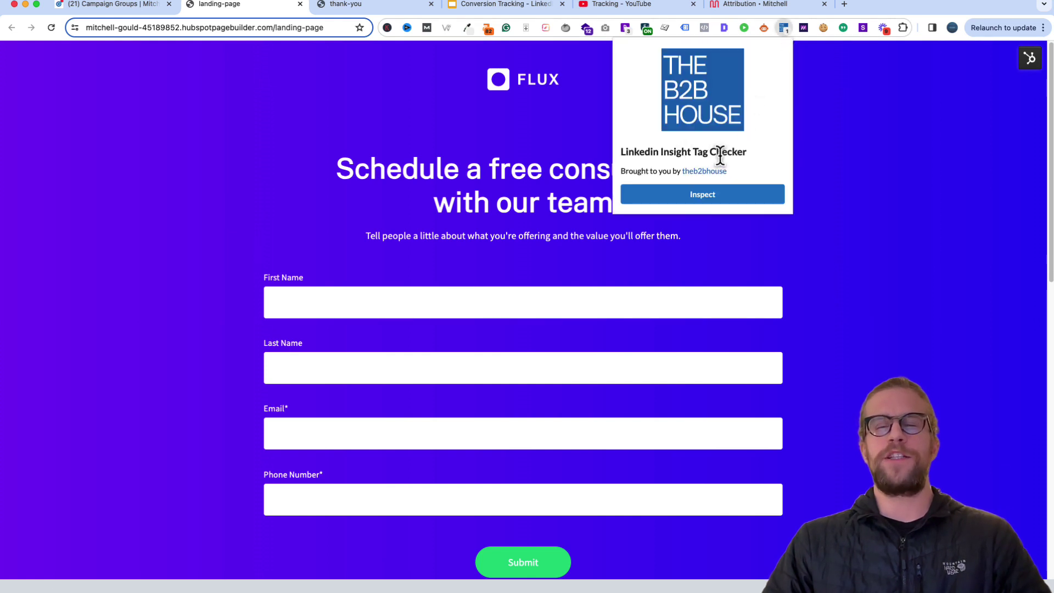
click(687, 204)
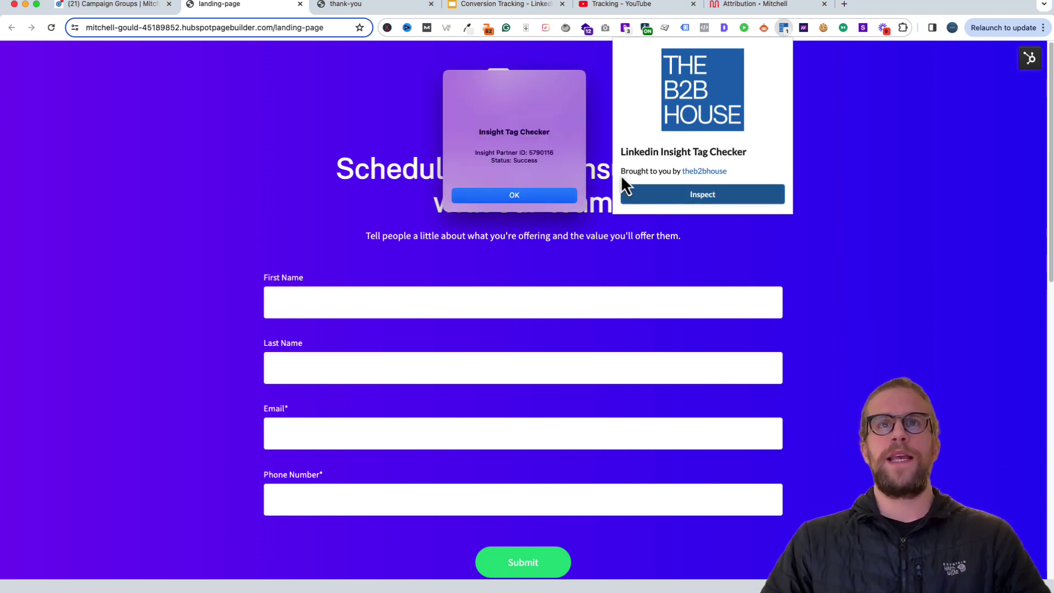
double_click(532, 155)
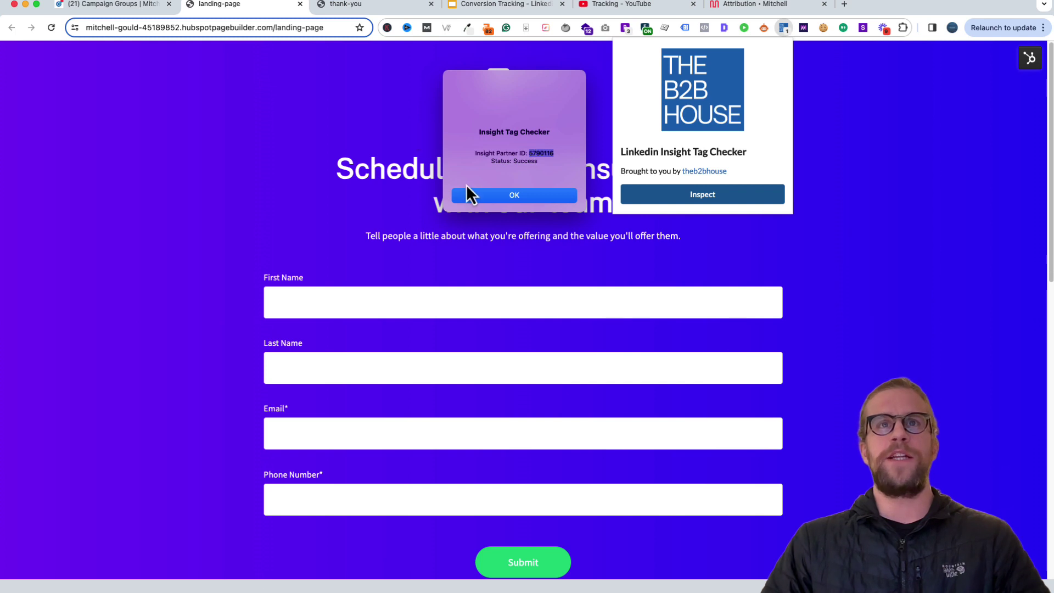
click(475, 196)
click(348, 9)
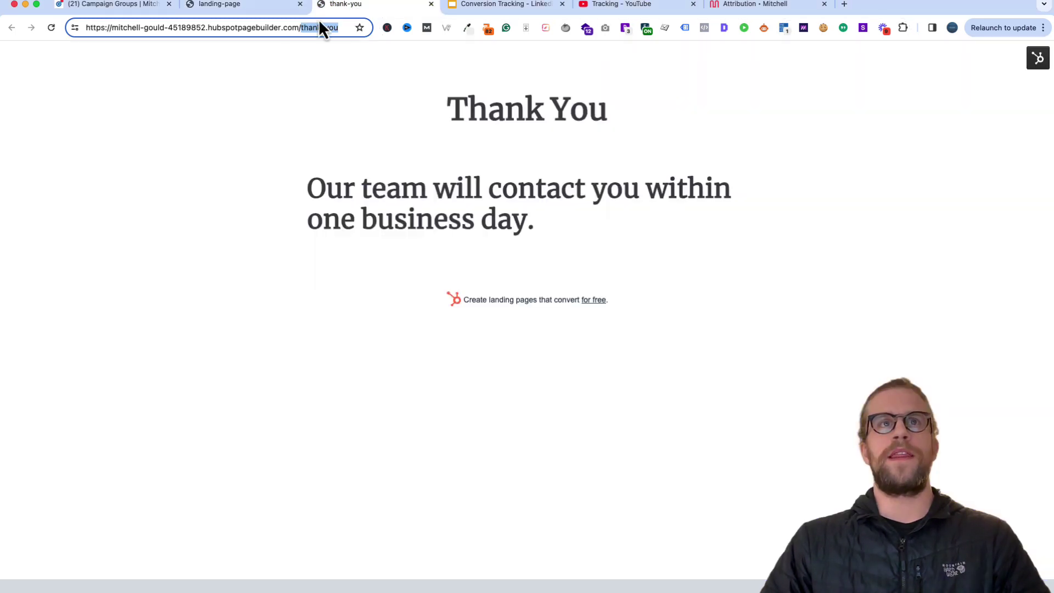
click(244, 5)
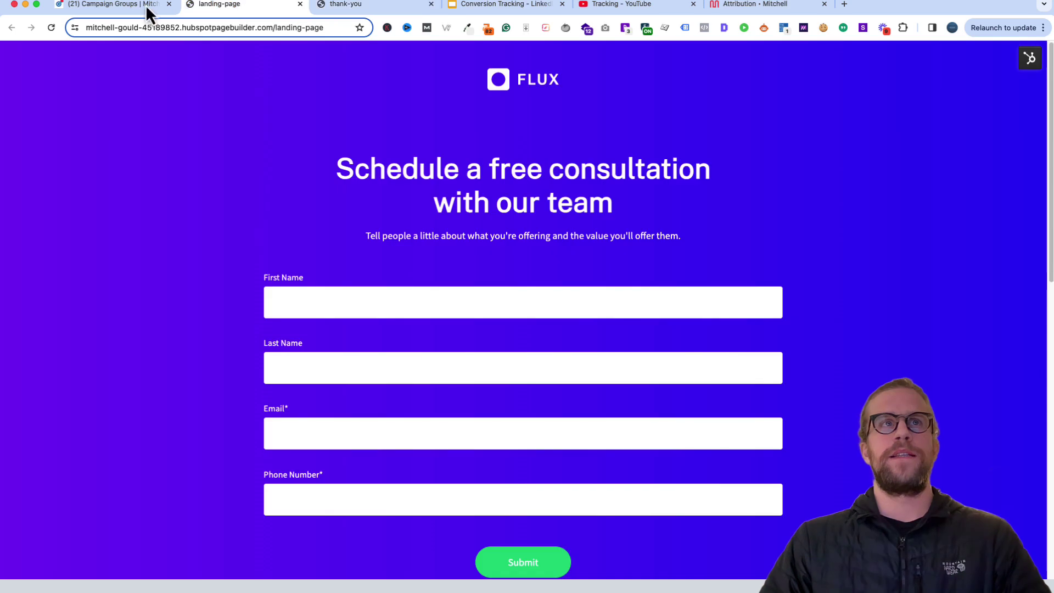
- Switch to LinkedIn Campaign Manager, open conversion tracking and start creating an Insight Tag conversion
click(117, 5)
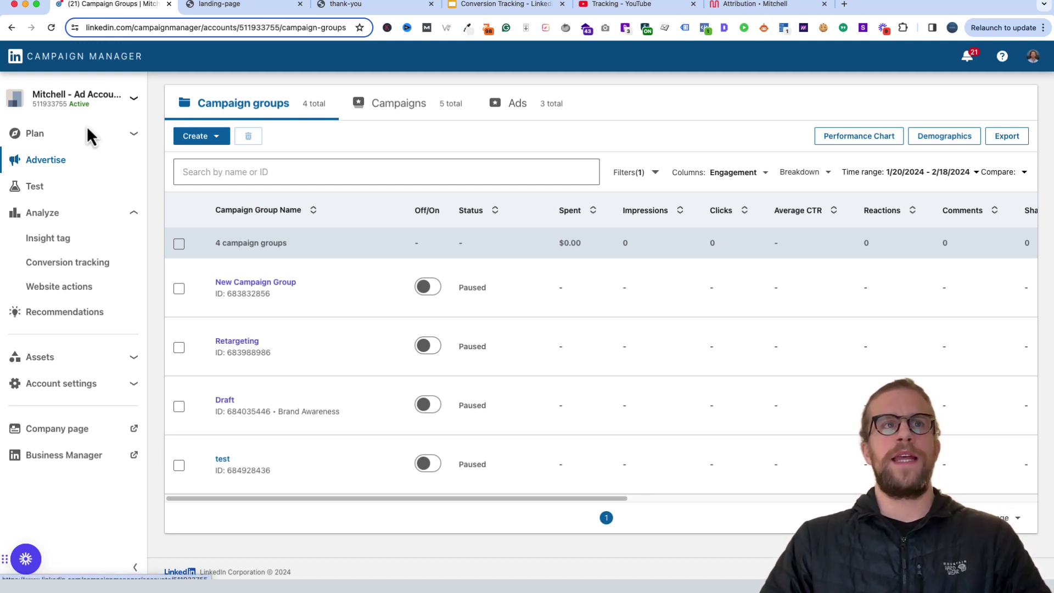
click(88, 220)
click(89, 221)
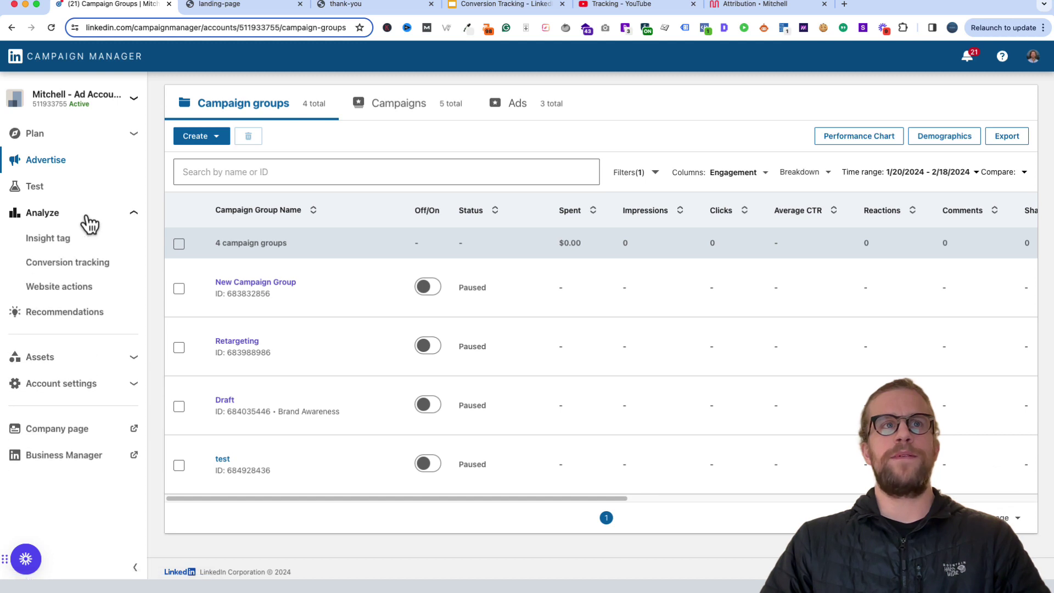
click(85, 263)
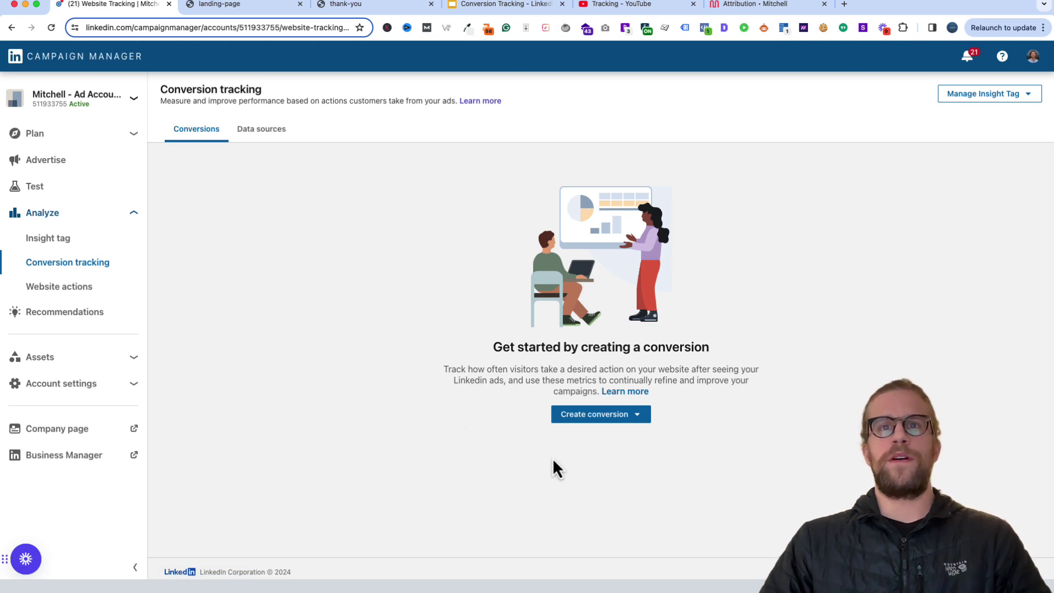
click(618, 421)
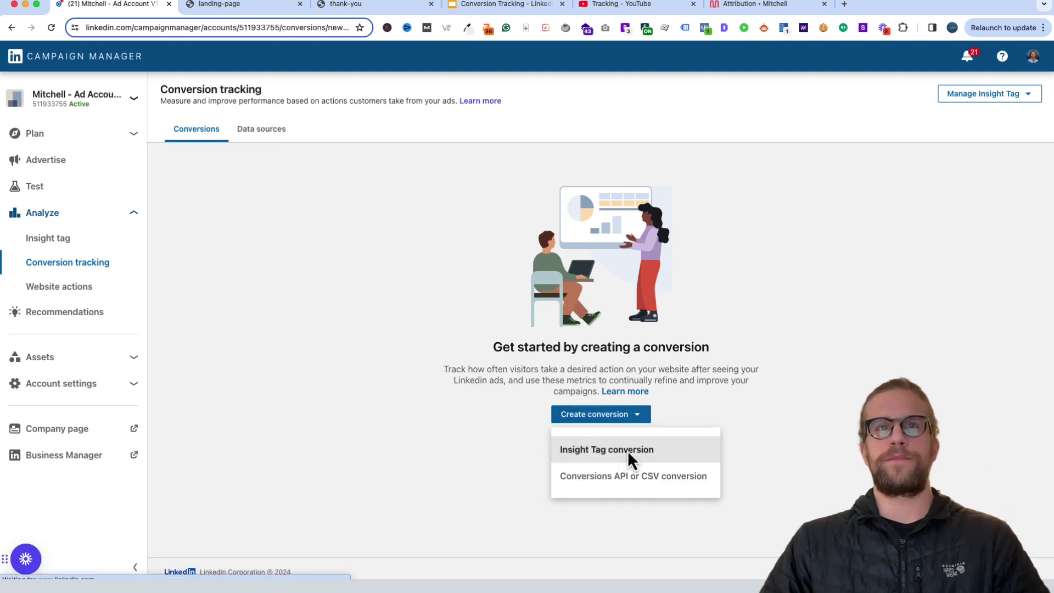
click(628, 450)
- Name the new conversion "Form submission"
click(333, 251)
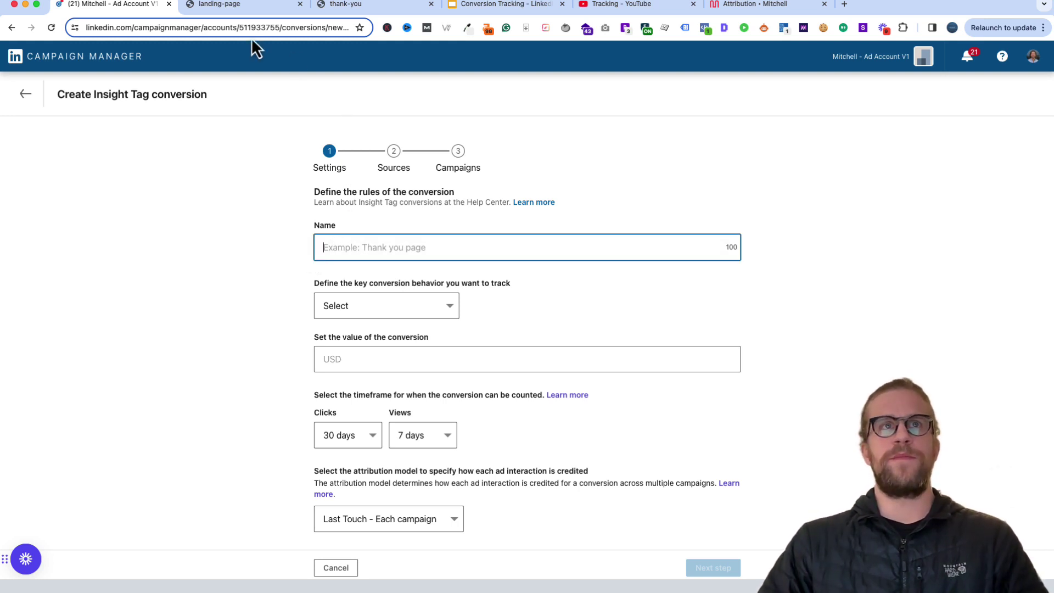
click(236, 5)
click(125, 4)
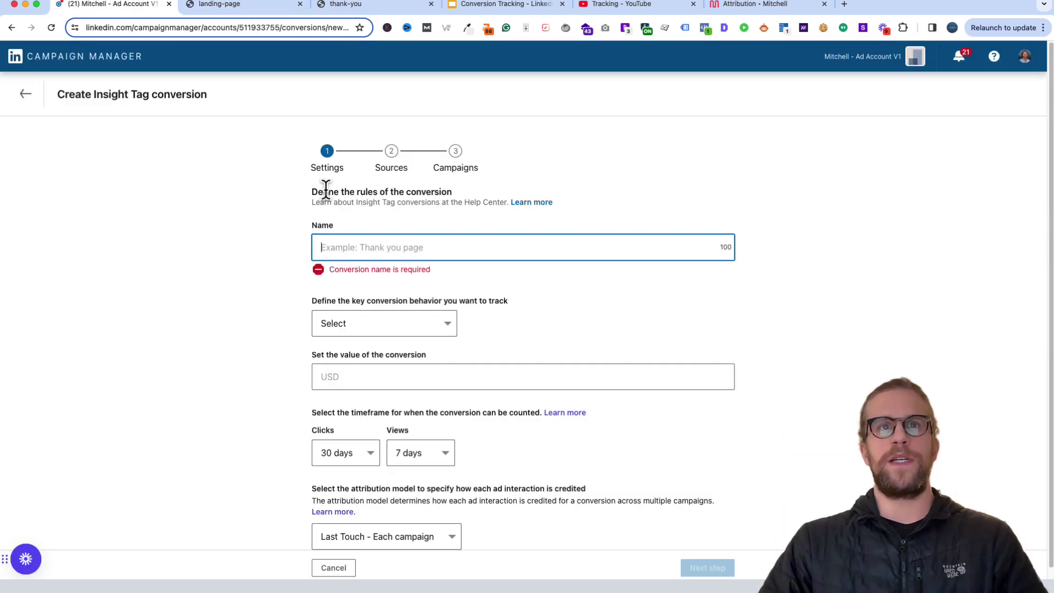
click(366, 248)
text(F)
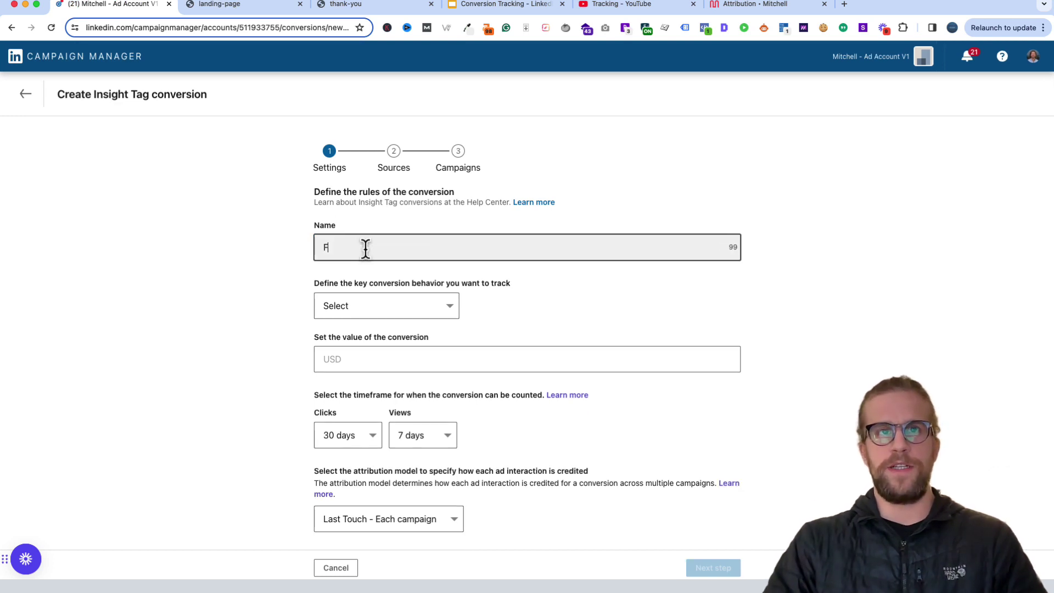
text(orm submission)
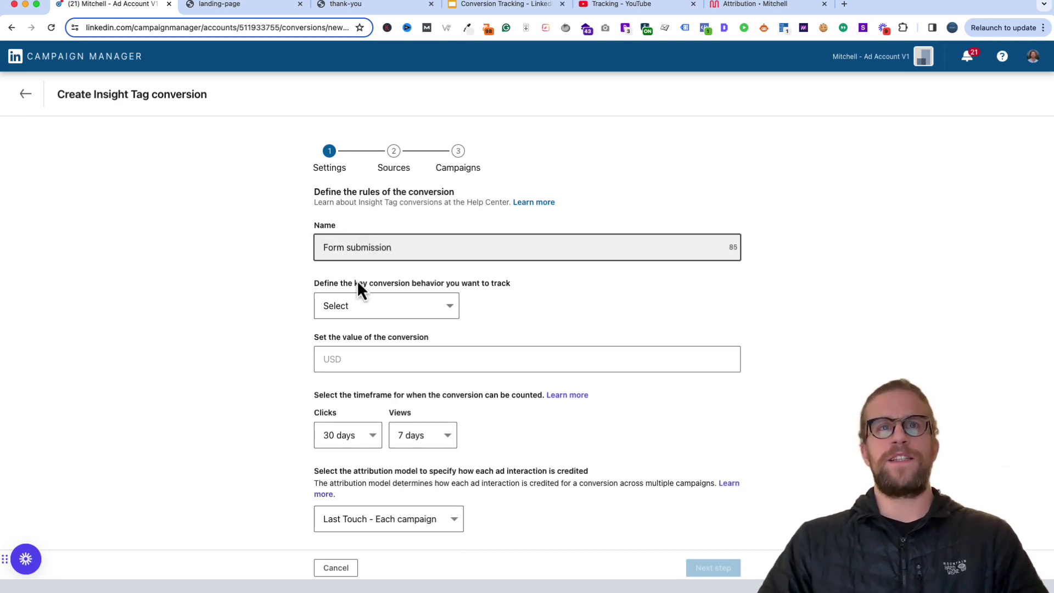
click(304, 262)
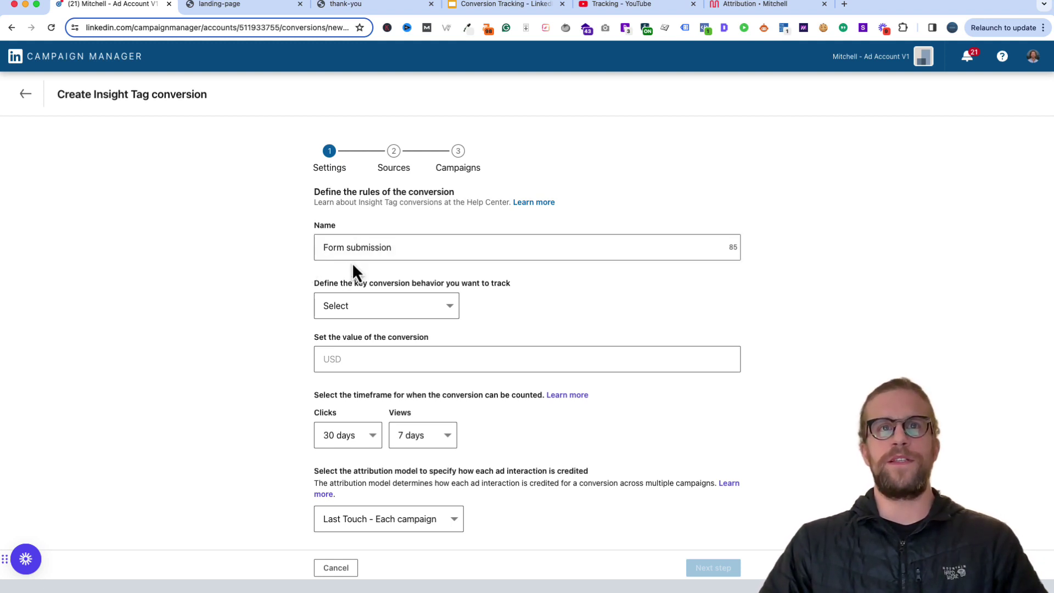
- Set the key conversion behavior to track to Lead
key(Tab)
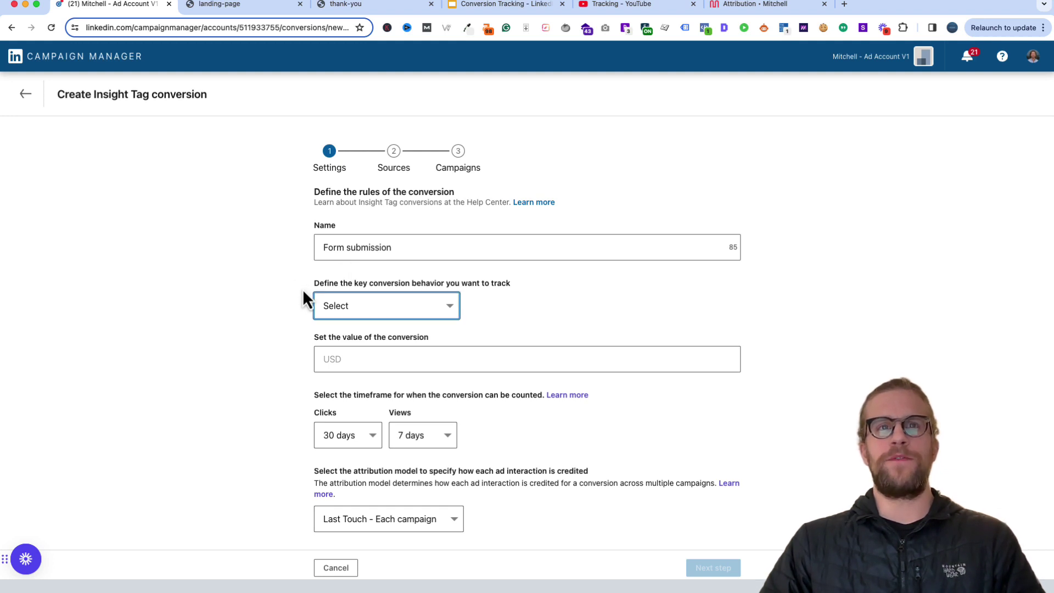
click(351, 315)
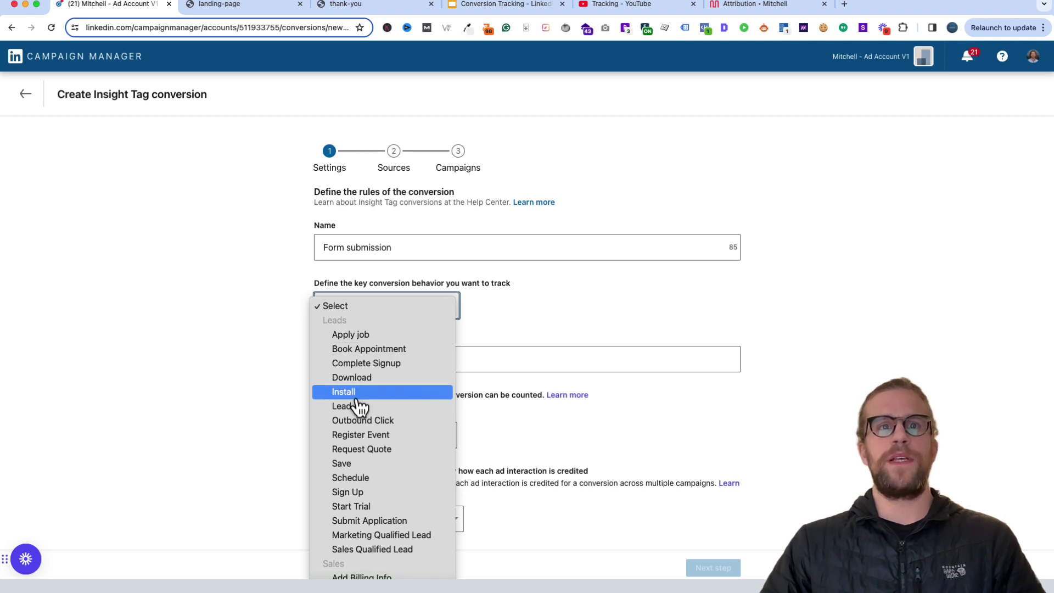
scroll(363, 463, down, 2)
scroll(363, 463, down, 3)
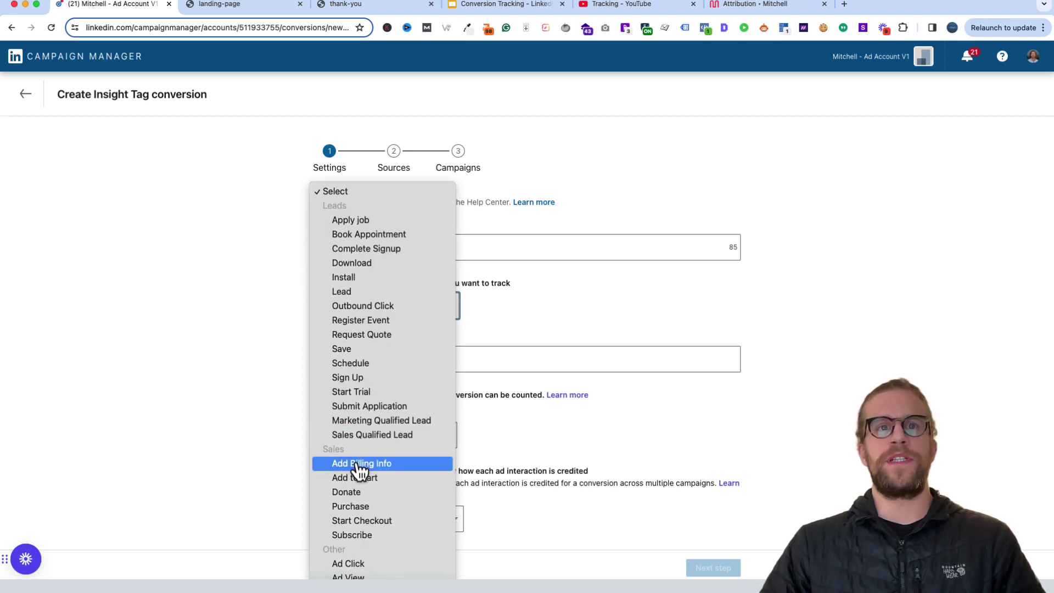
scroll(363, 571, down, 2)
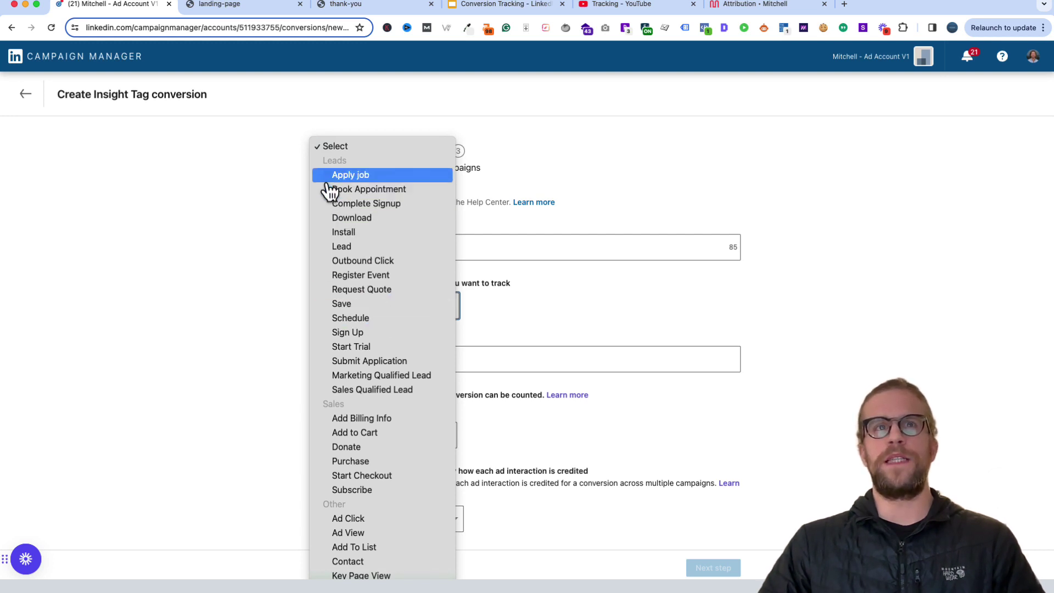
click(348, 252)
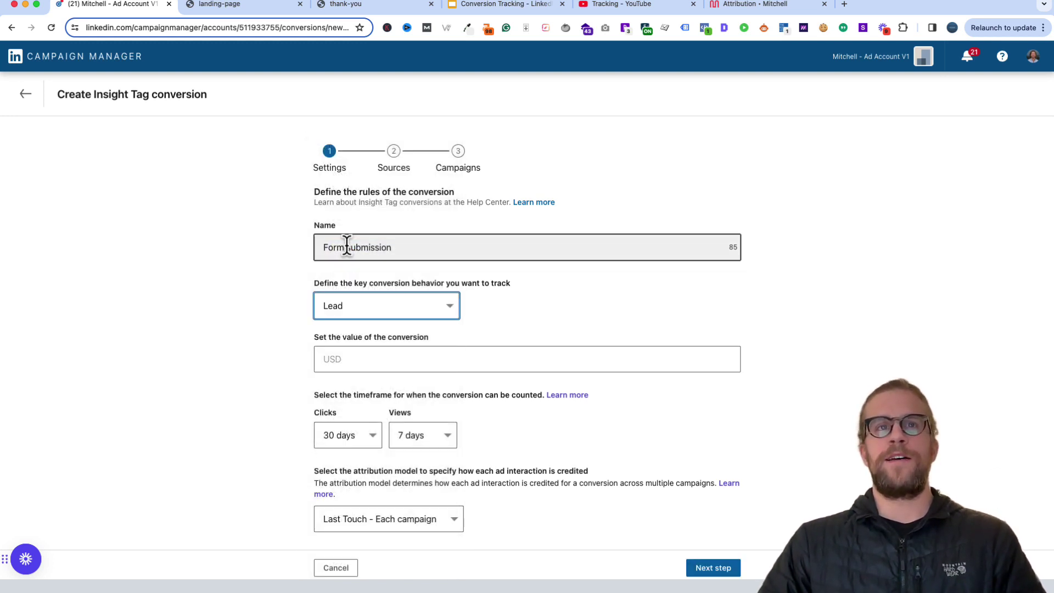
- Set the value of the conversion to 30 USD
click(356, 359)
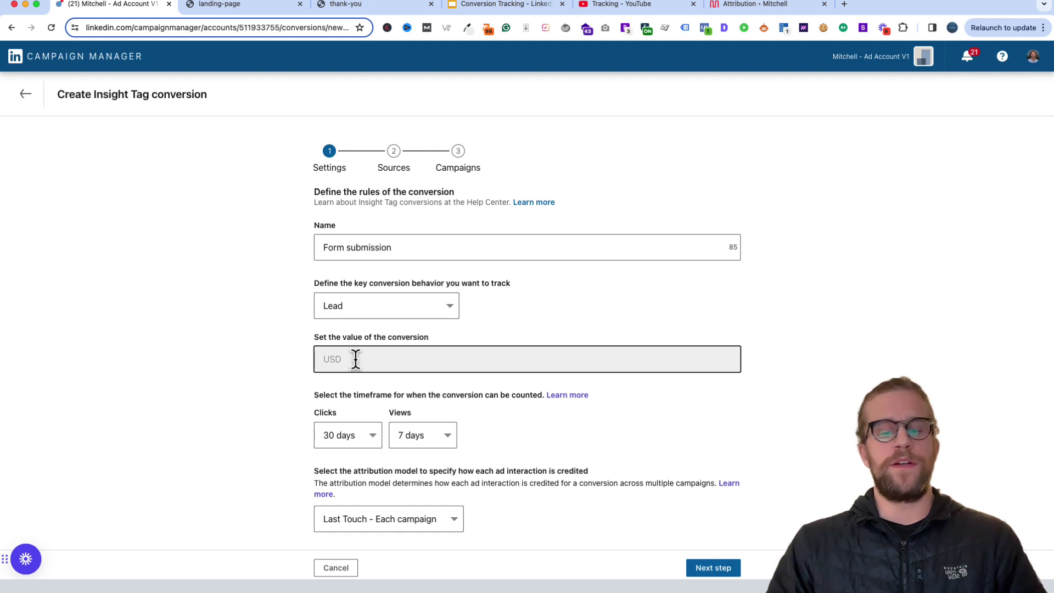
text(30)
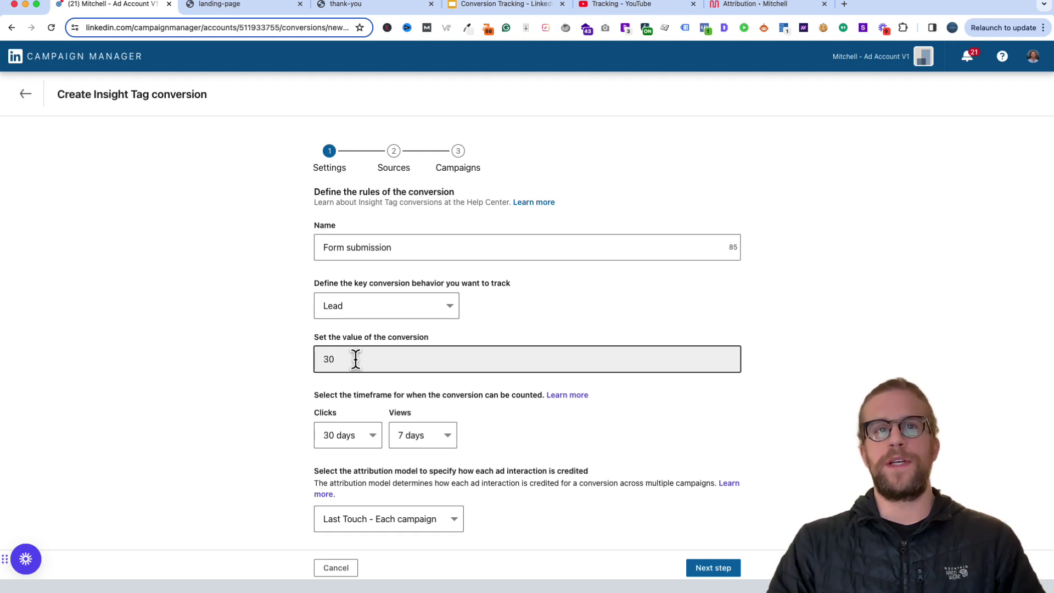
click(298, 325)
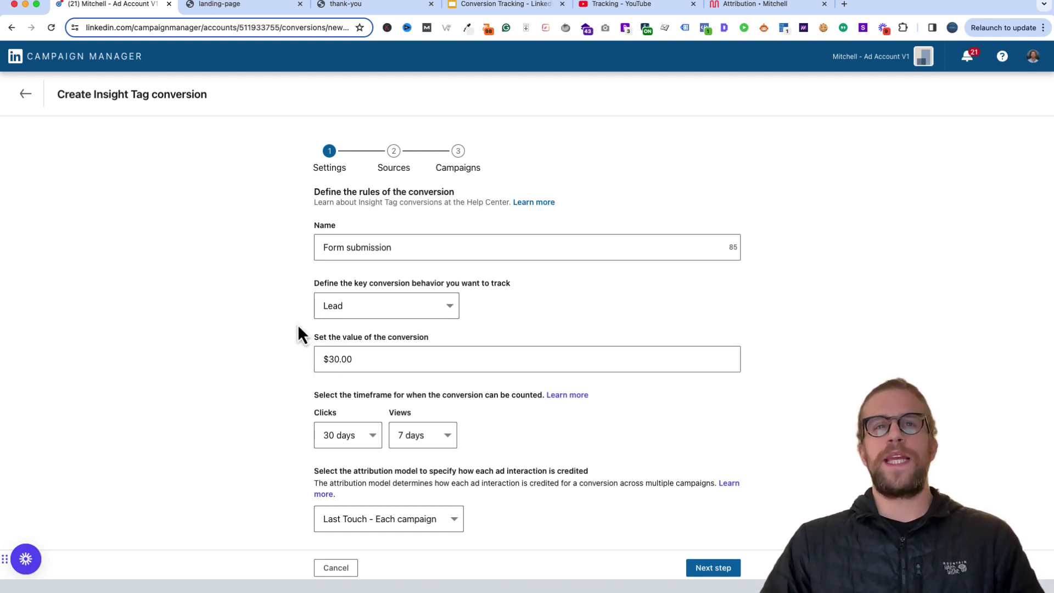
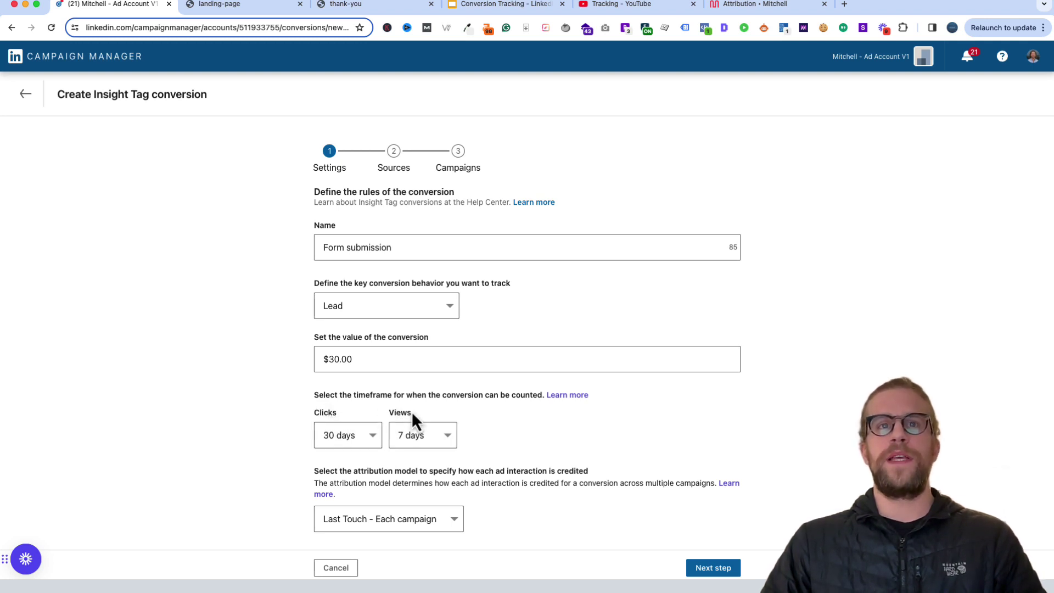
- Set the conversion timeframe to 1 day for views and 90 days for clicks
click(429, 439)
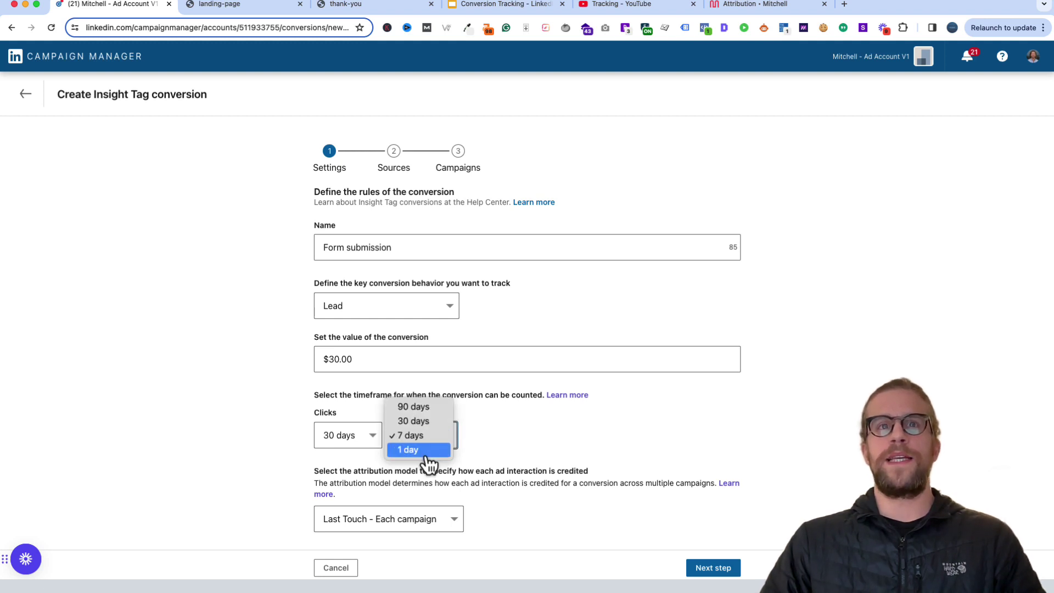
click(427, 452)
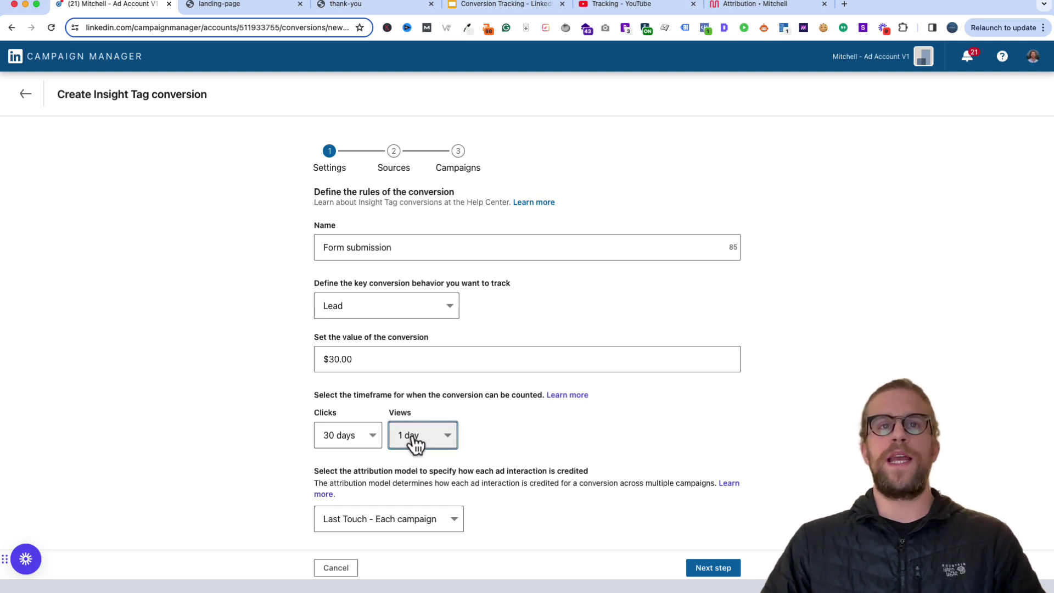
click(337, 439)
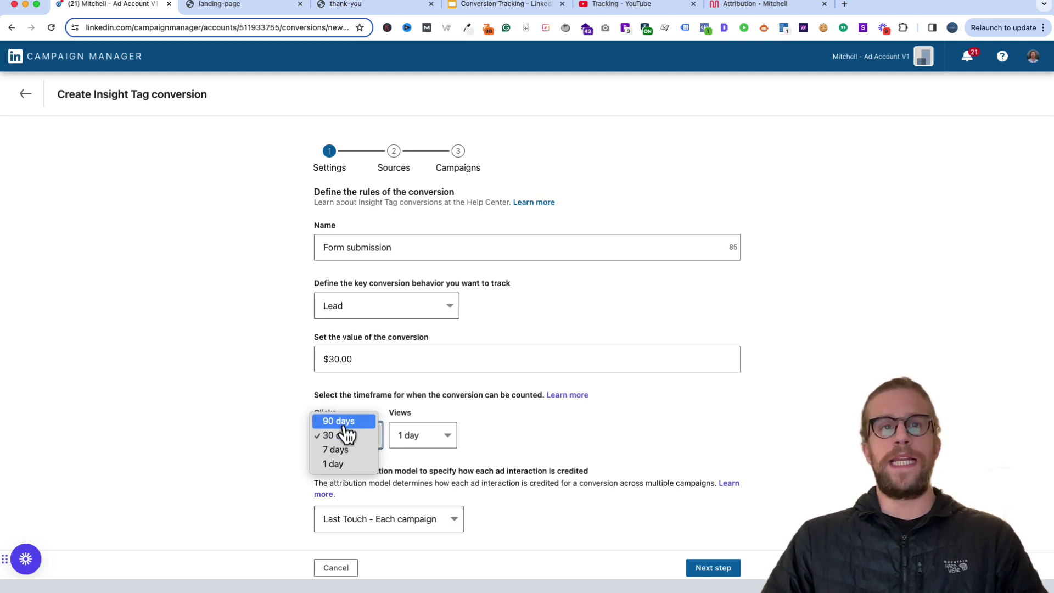
click(344, 426)
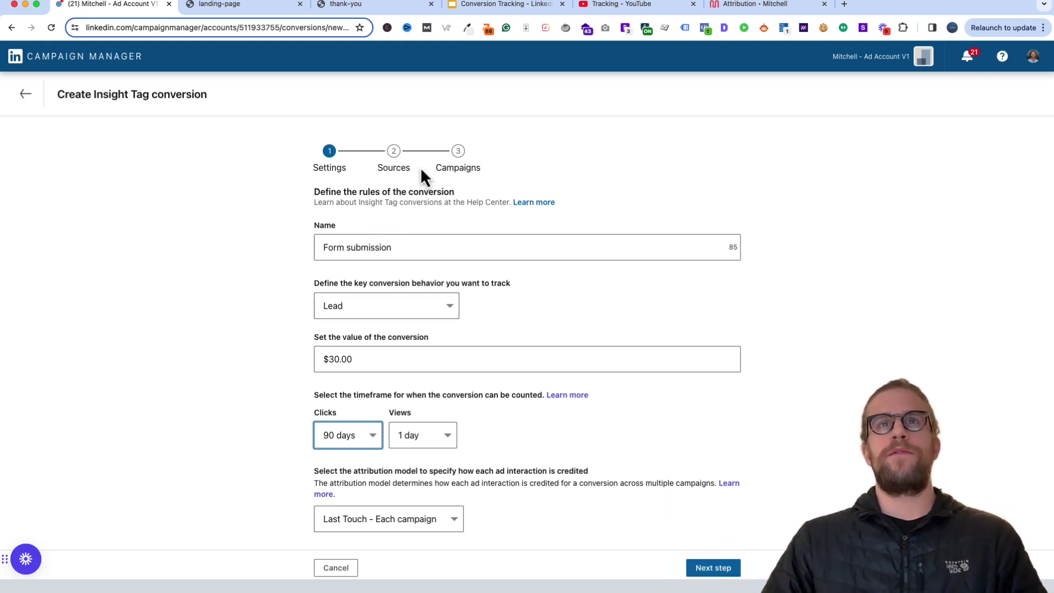
- In the Mural attribution board, move the green check between Day 30 and Day 90 and the red cross just past Day 90
click(719, 5)
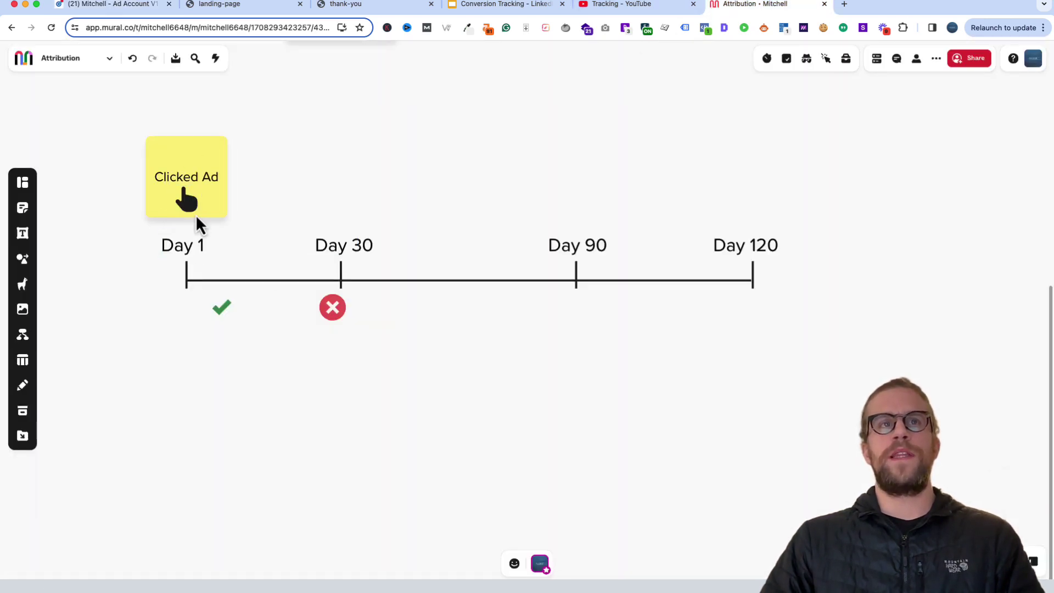
click(225, 312)
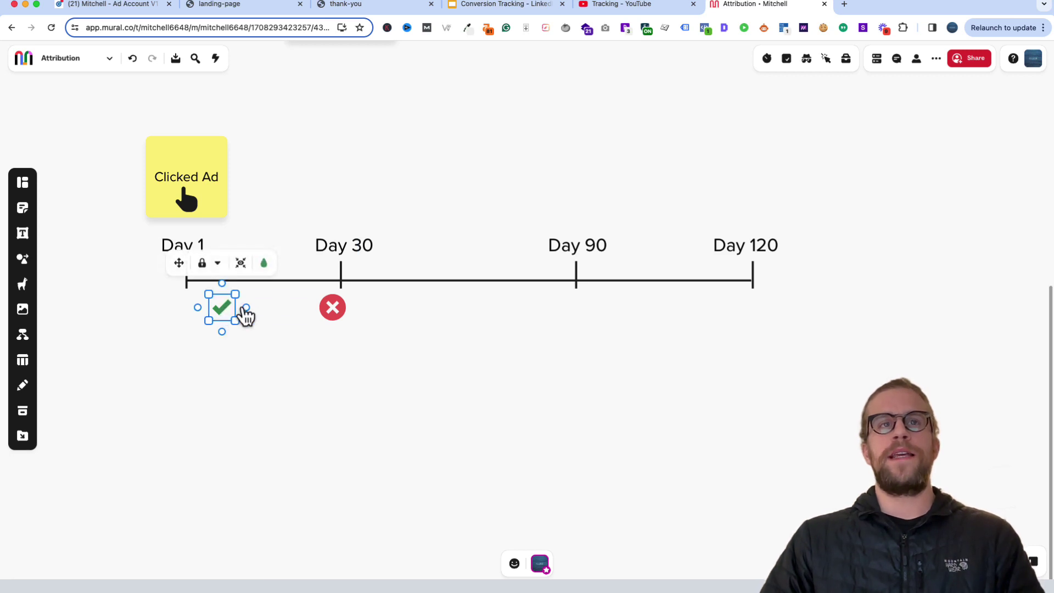
drag(245, 314, 428, 310)
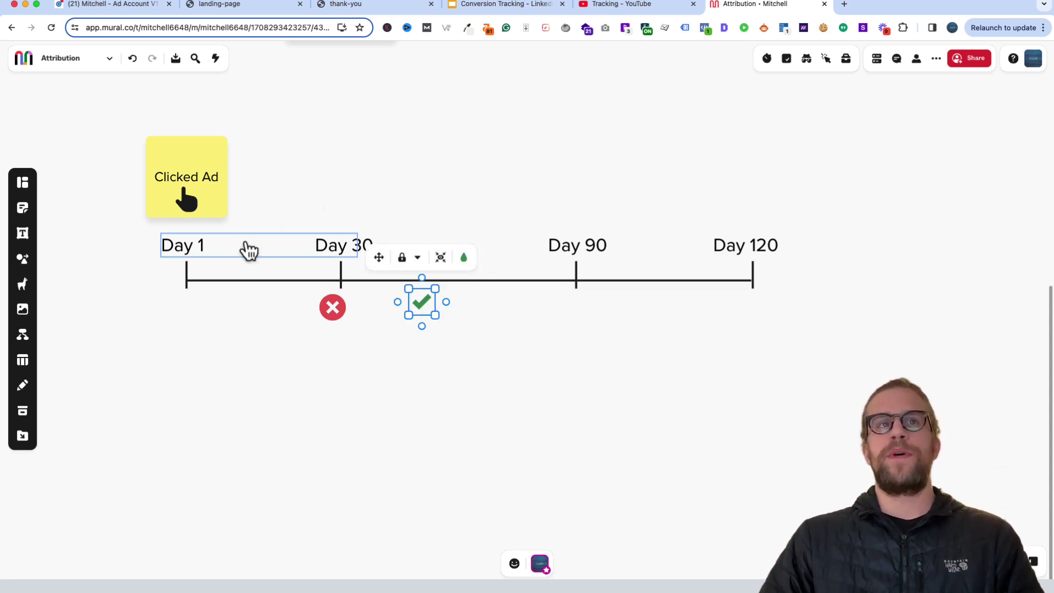
drag(339, 312, 636, 309)
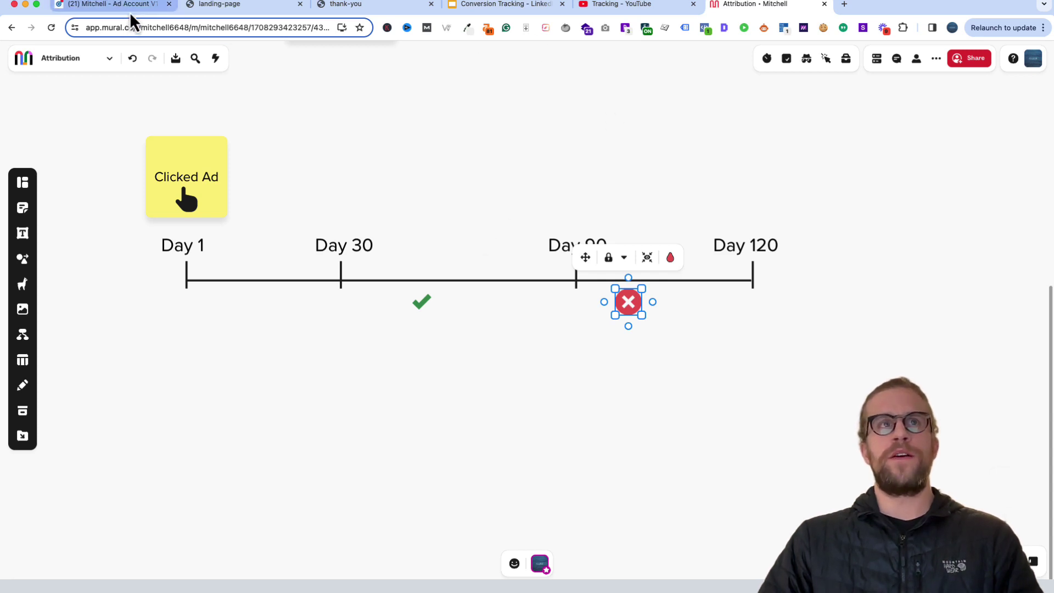
- Switch to Campaign Manager and view the available attribution model options for the conversion
click(130, 11)
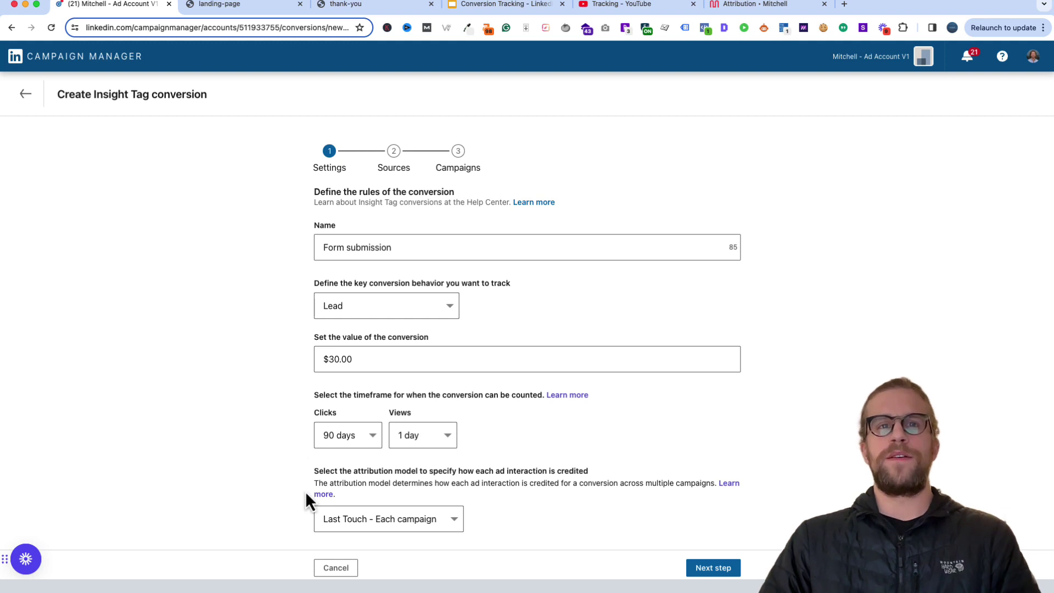
click(363, 524)
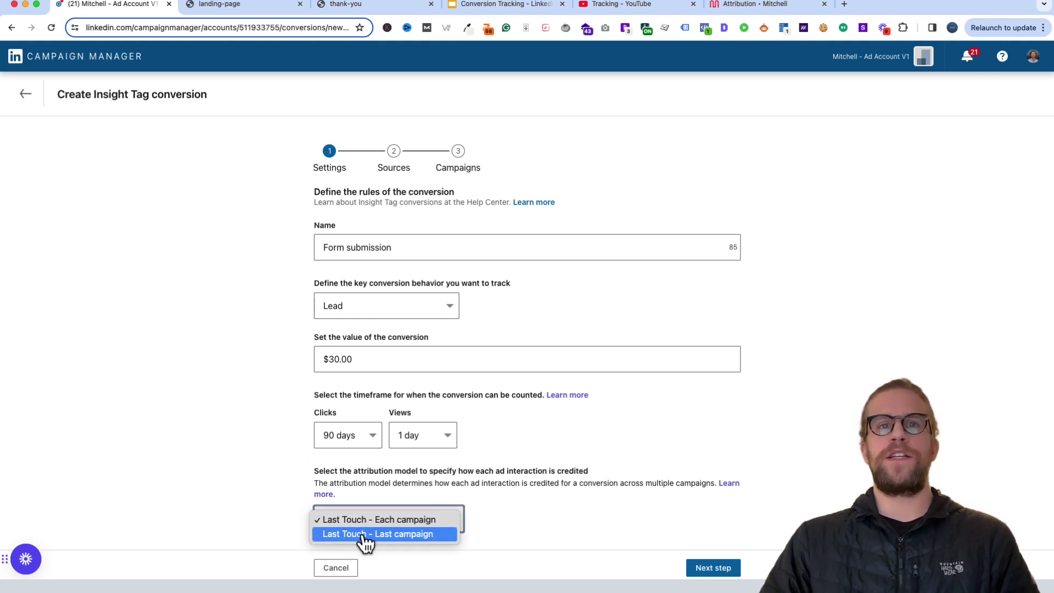
click(492, 545)
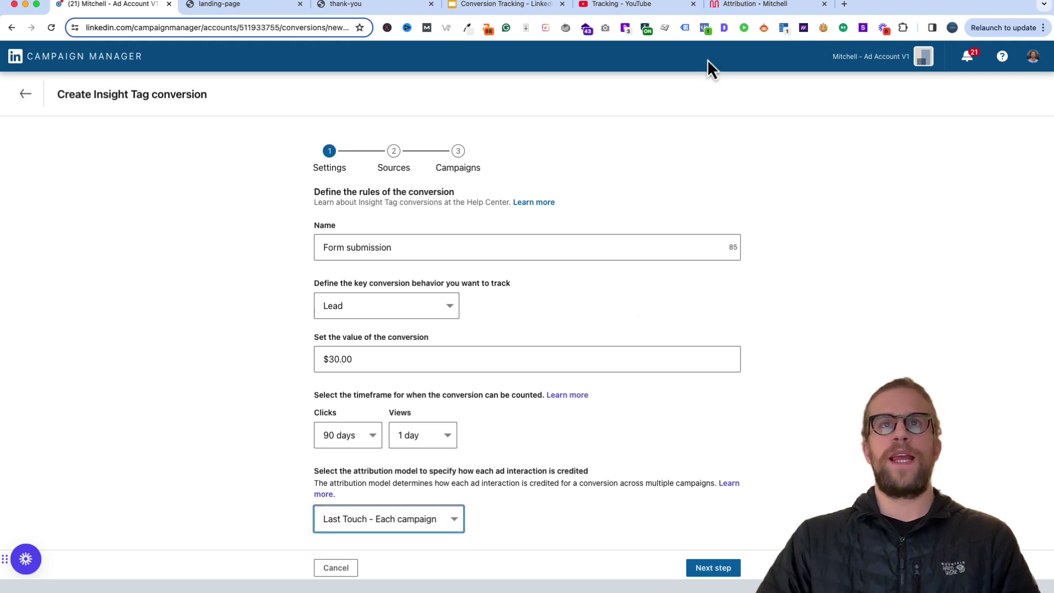
- In the Mural board's Each Campaign vs. Last Campaign diagram, move the person icon onto the Campaign 1 Prospecting note
click(750, 4)
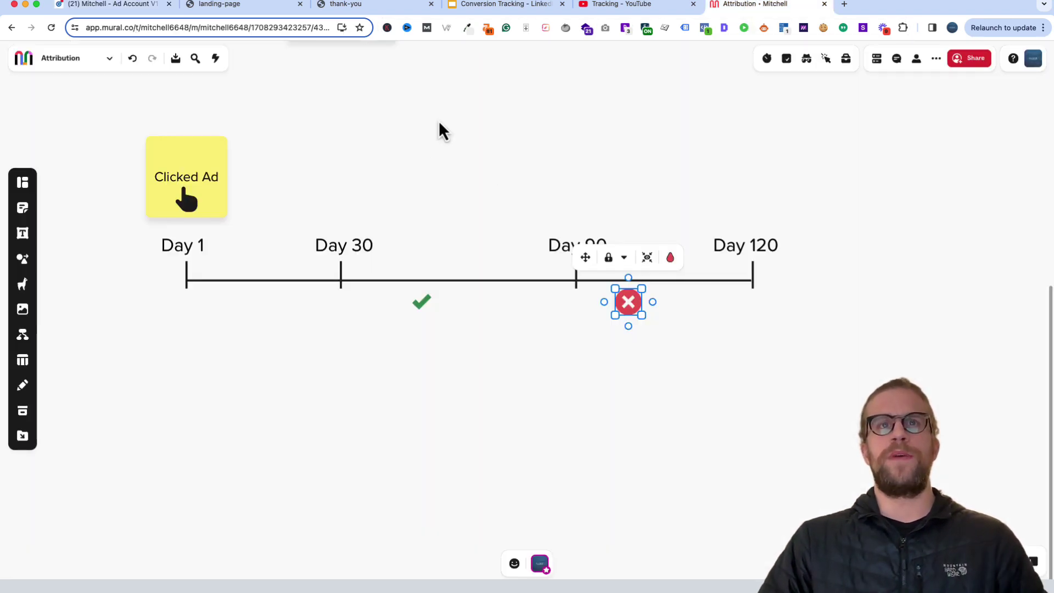
scroll(463, 315, up, 10)
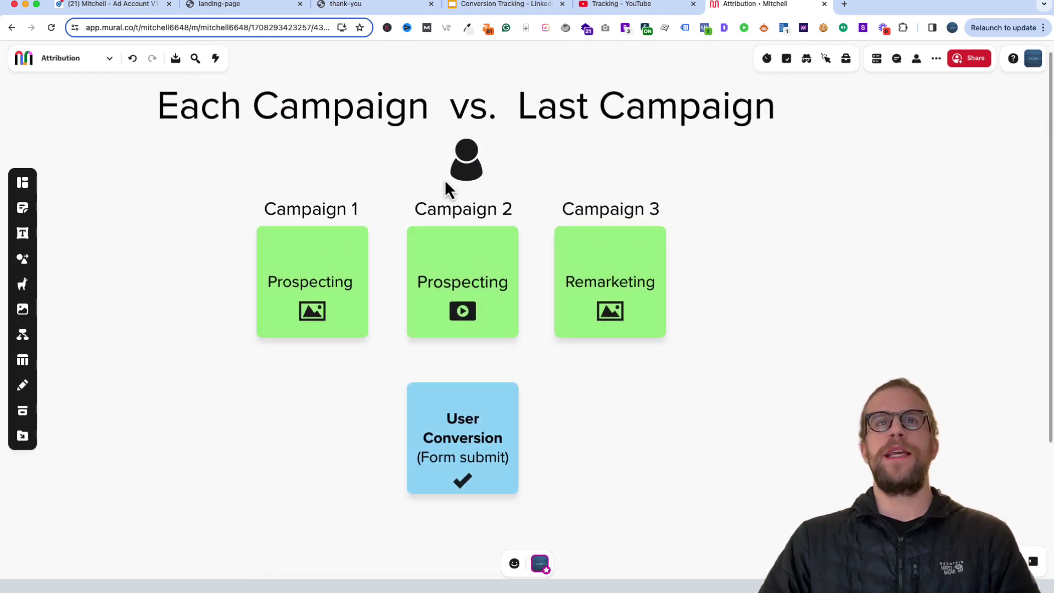
click(465, 164)
drag(466, 163, 352, 277)
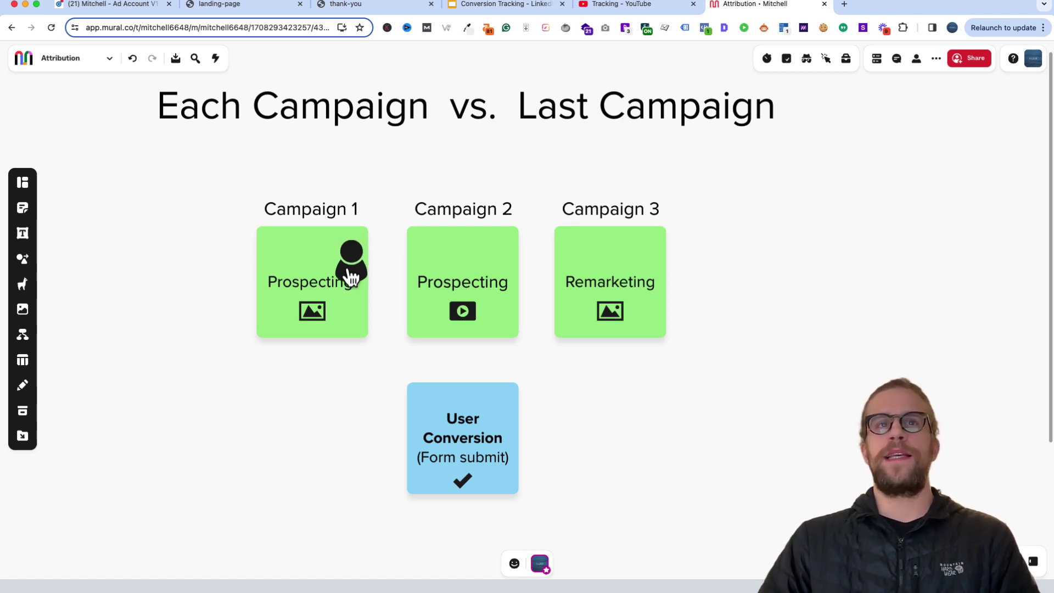
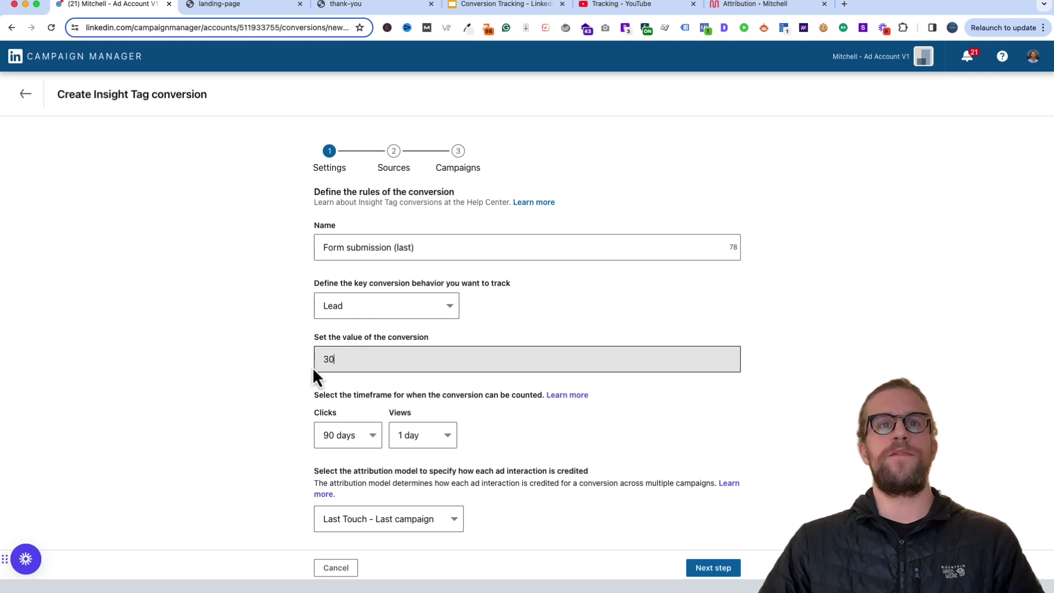
- Check the conversion's value and name in the settings, and continue to the Sources stage
double_click(328, 359)
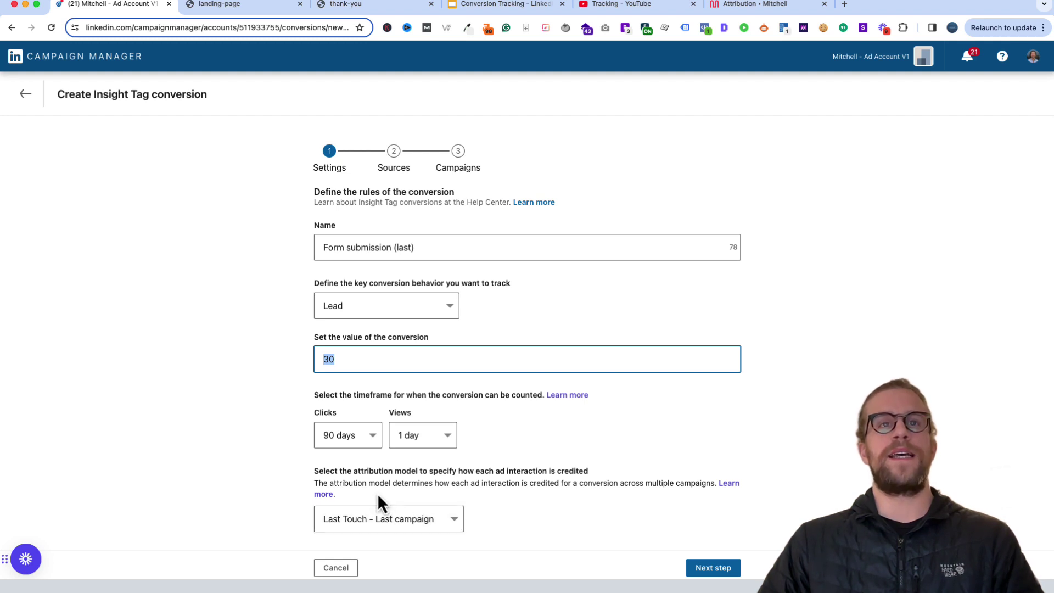
click(344, 360)
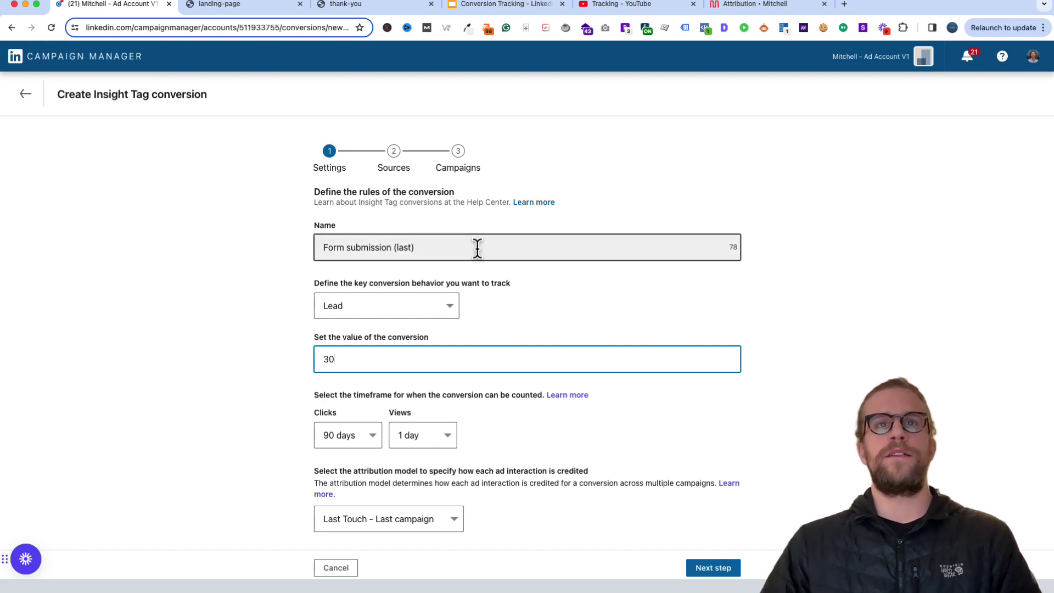
click(423, 246)
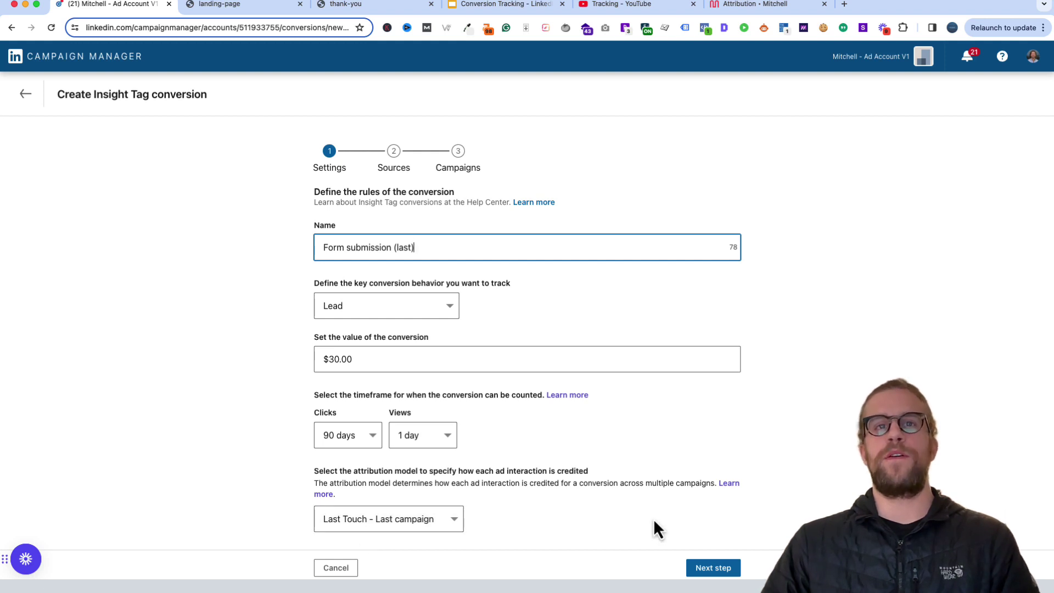
click(705, 569)
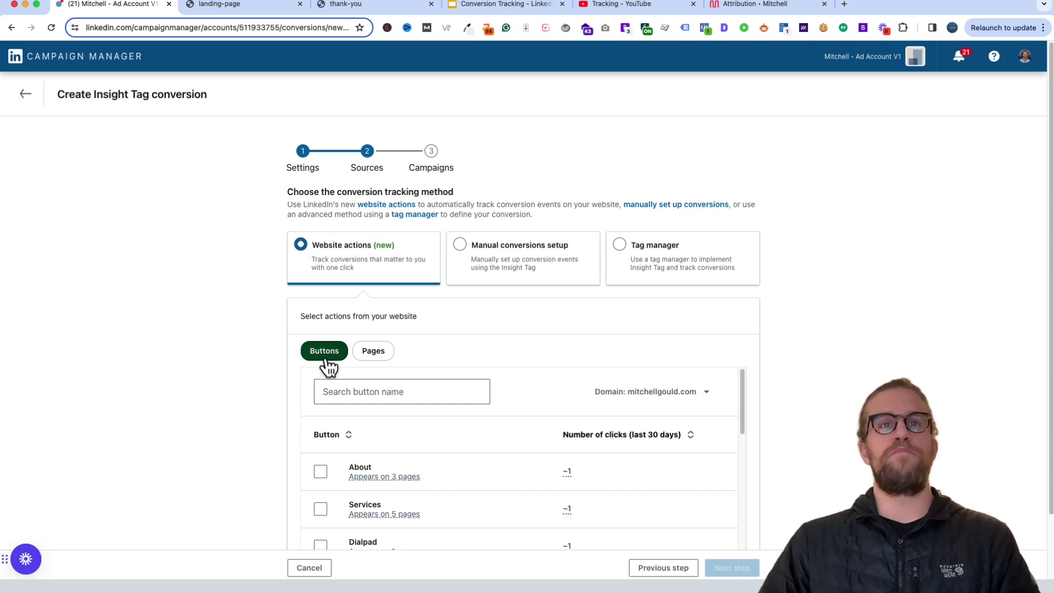
- Choose Manual conversions setup as the tracking method and set the page load URL rule to "contains"
click(368, 354)
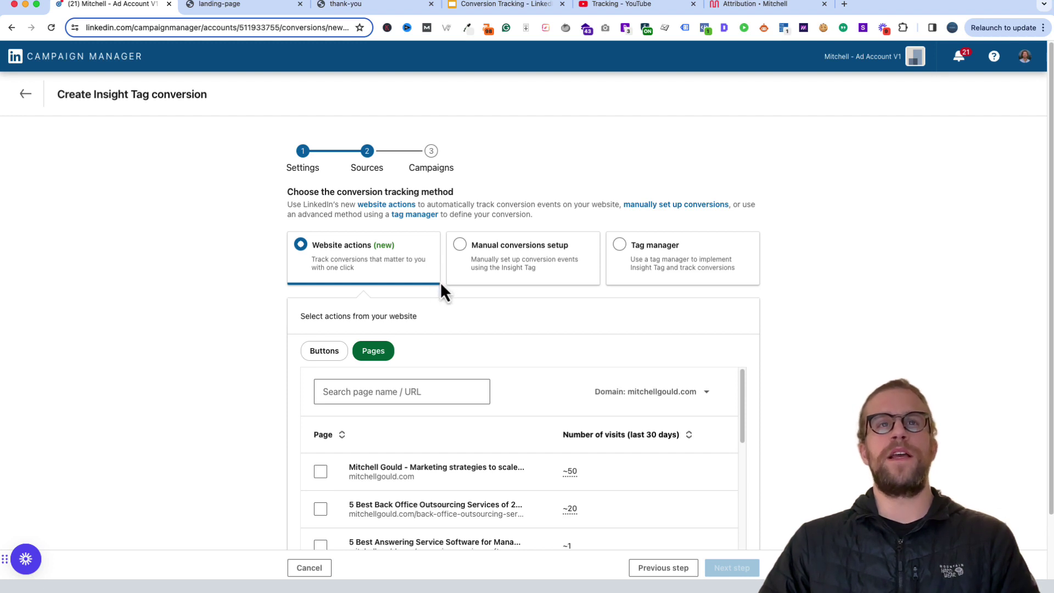
click(465, 248)
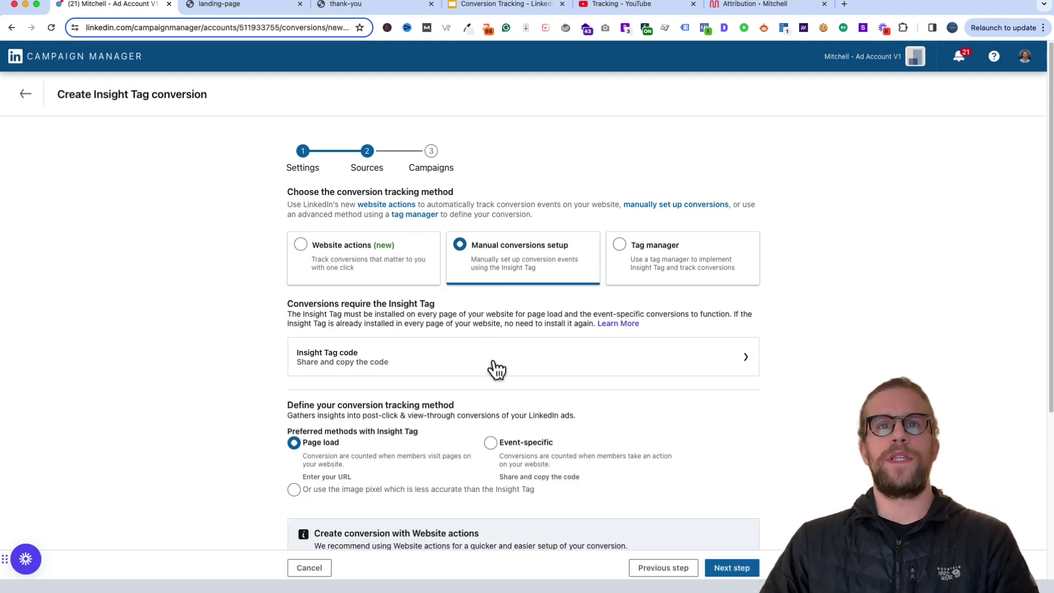
scroll(492, 365, down, 2)
scroll(492, 366, down, 3)
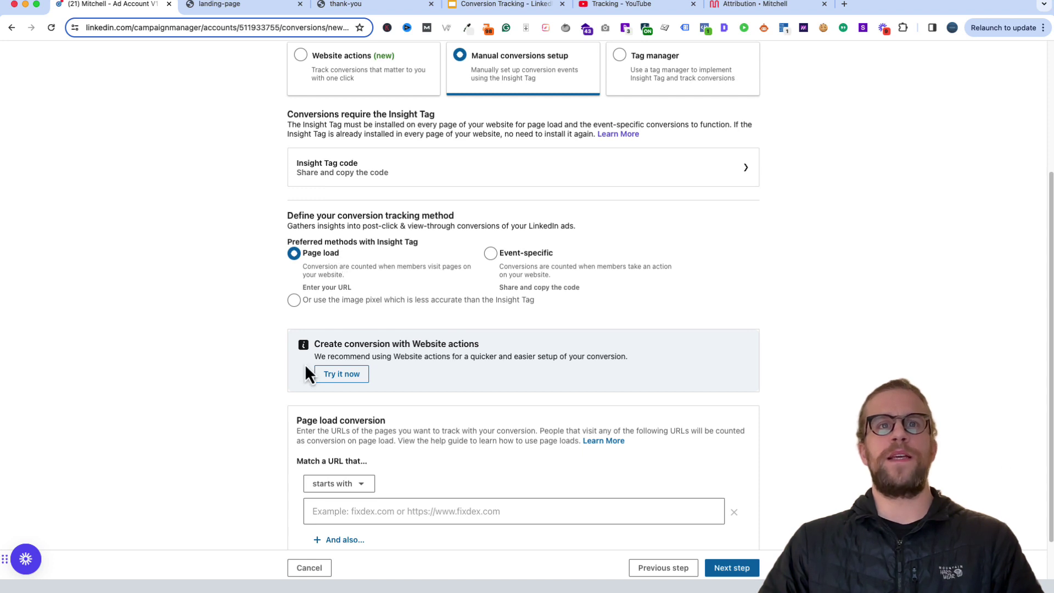
scroll(305, 364, down, 2)
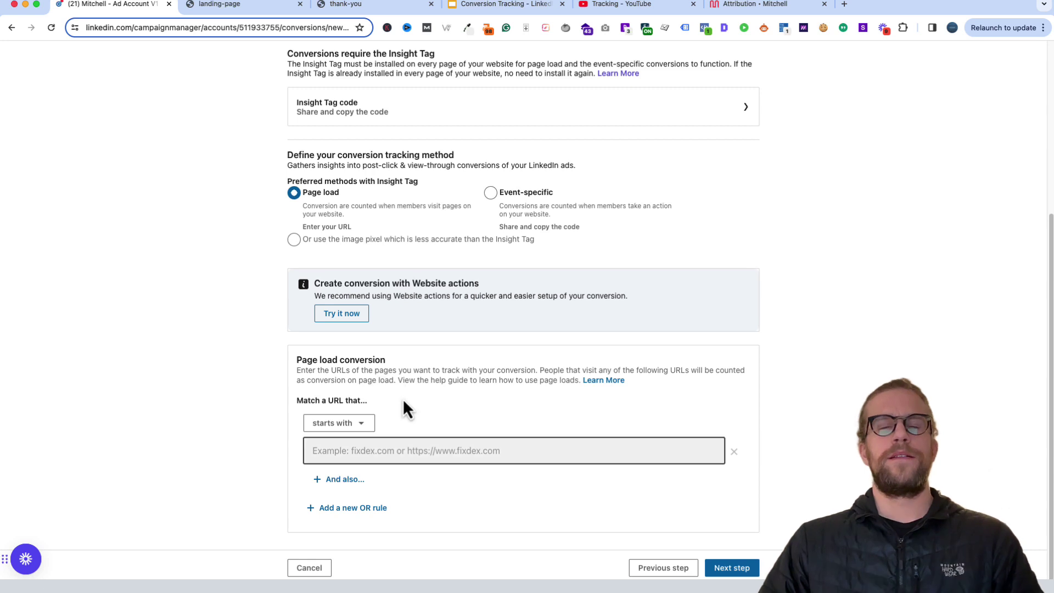
click(353, 427)
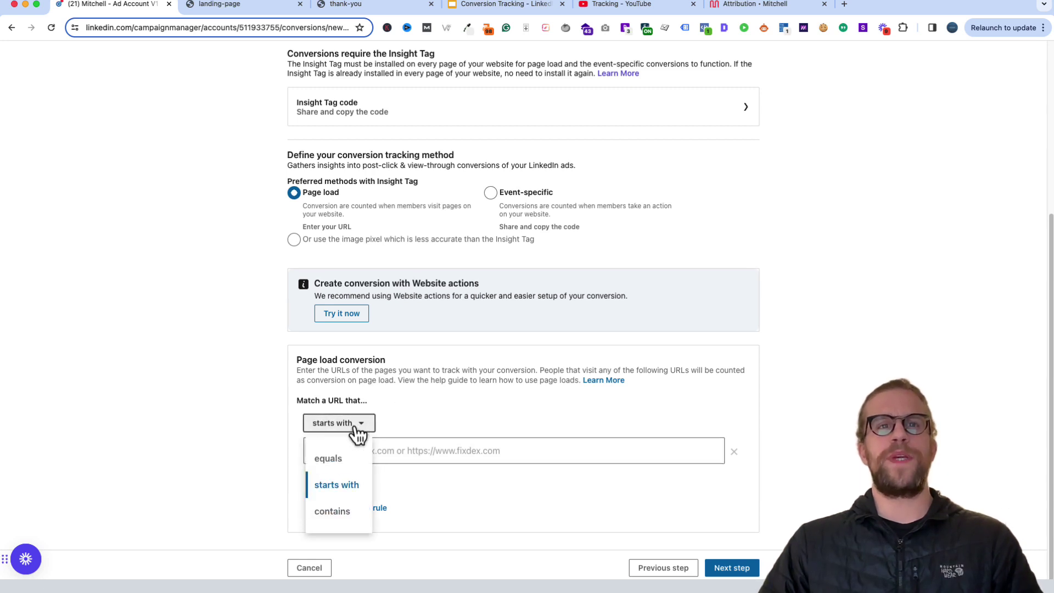
click(332, 512)
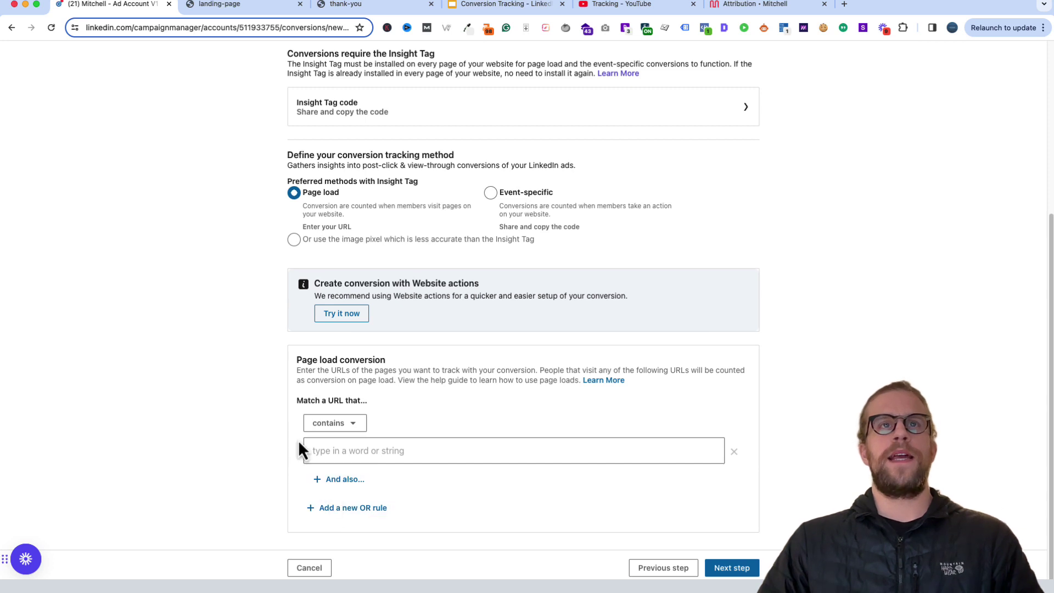
- Copy "/thank-you" from the thank-you page's URL and enter it as the string for the page load rule
click(361, 7)
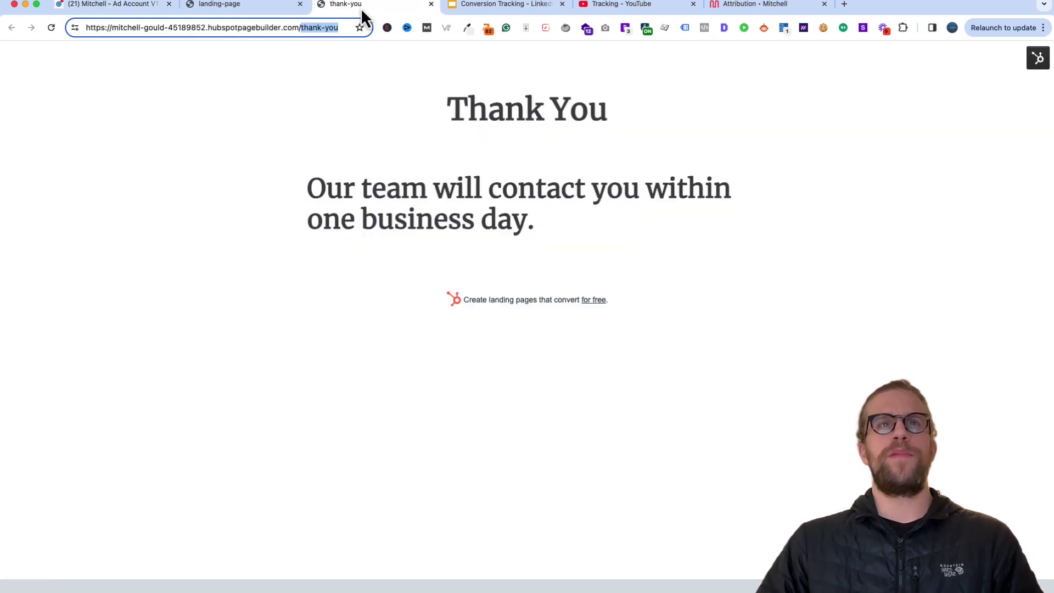
click(296, 28)
drag(339, 27, 297, 27)
key(super+c)
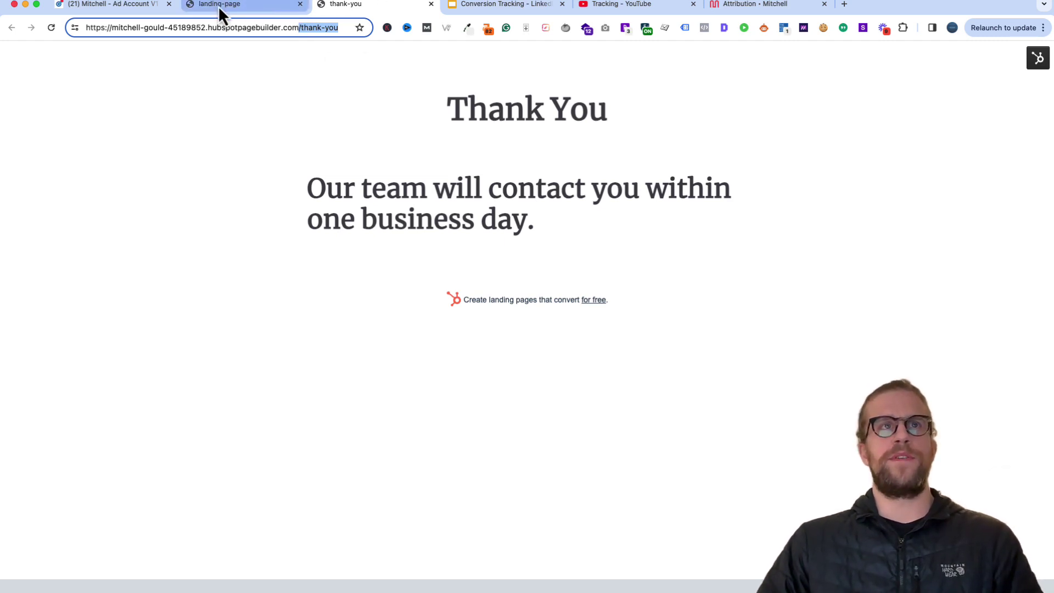
click(142, 5)
click(367, 453)
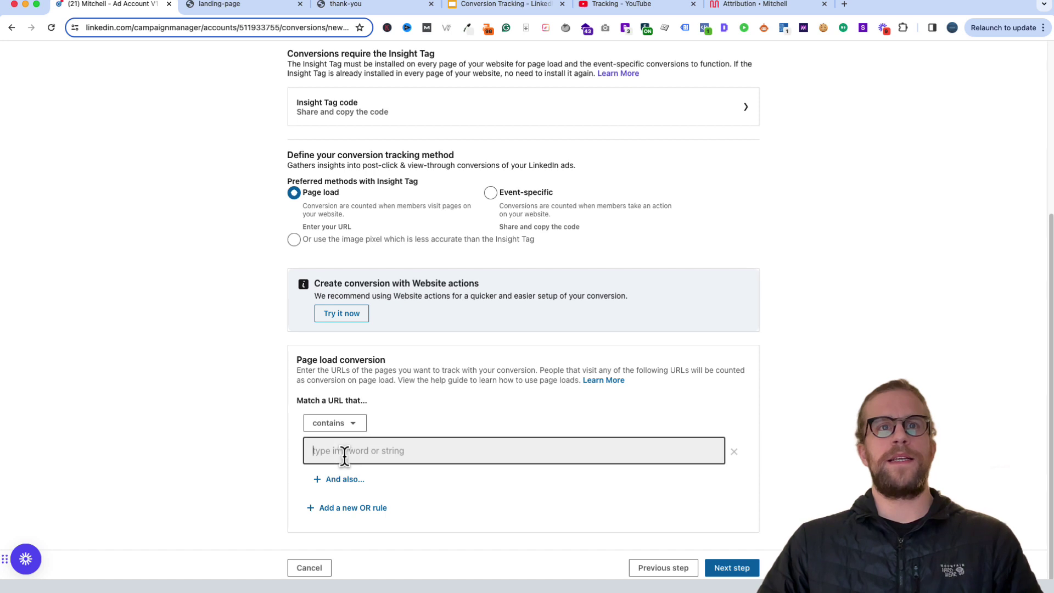
key(super+v)
click(420, 423)
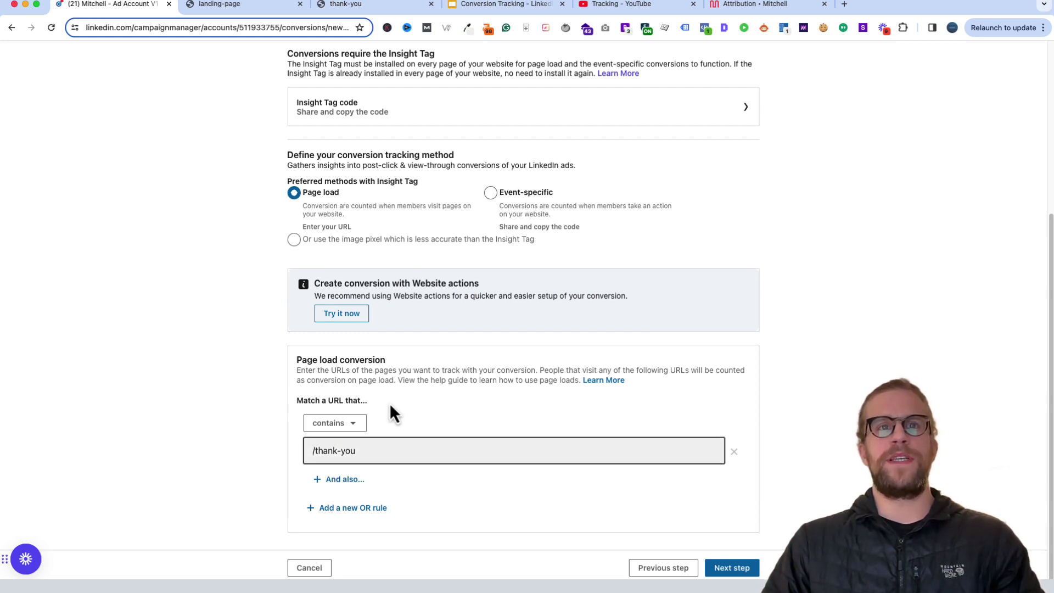
- Assign the campaign "Lead generation - Feb 7, 2024" to the conversion and create the conversion
click(732, 569)
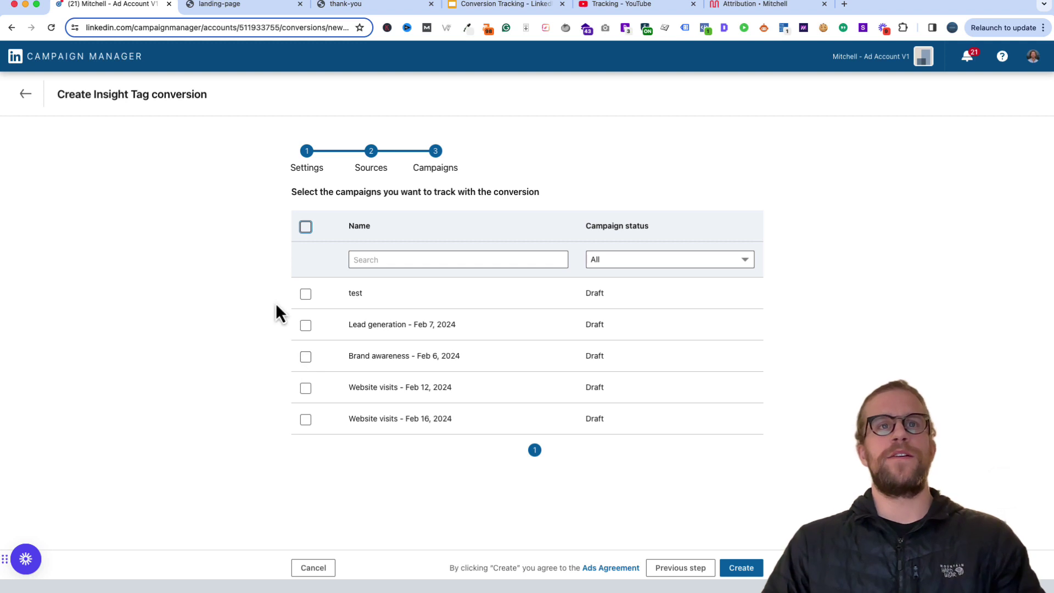
click(304, 326)
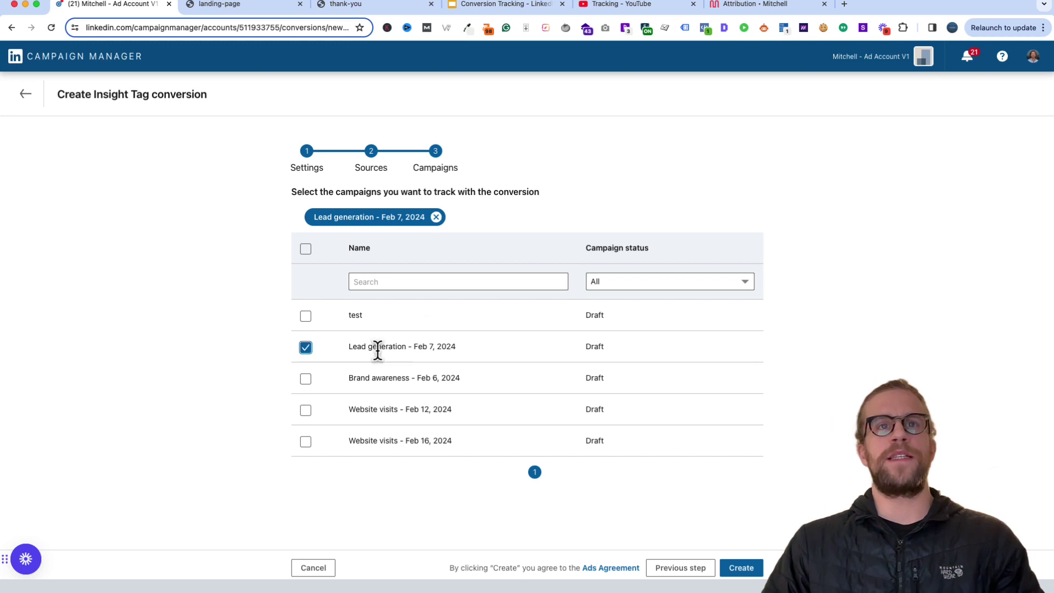
click(748, 570)
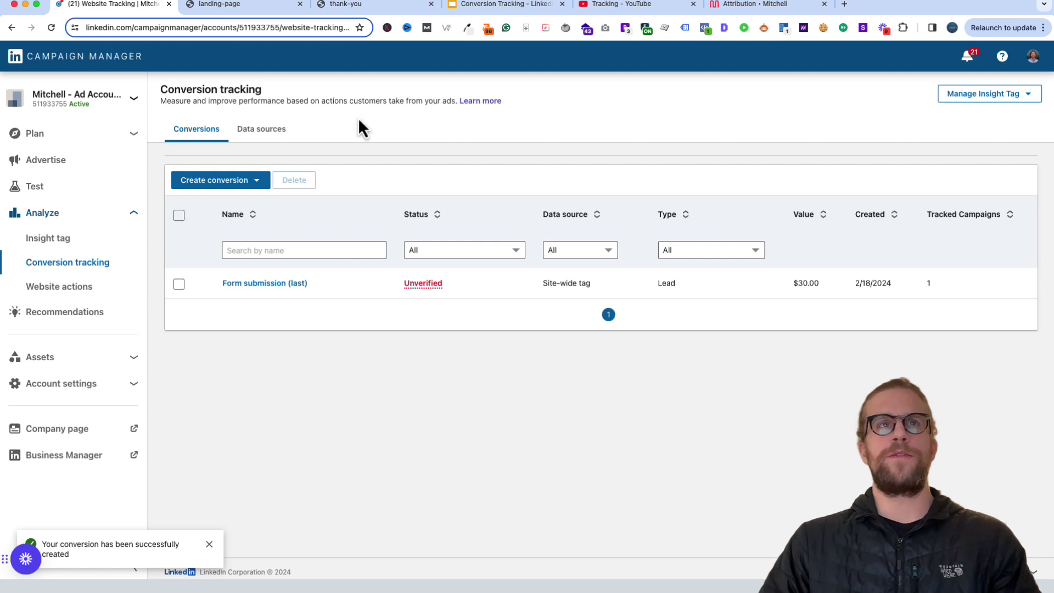
- Submit the filled-in consultation form on the landing page and highlight "thank-you" in the thank-you page's URL
click(243, 8)
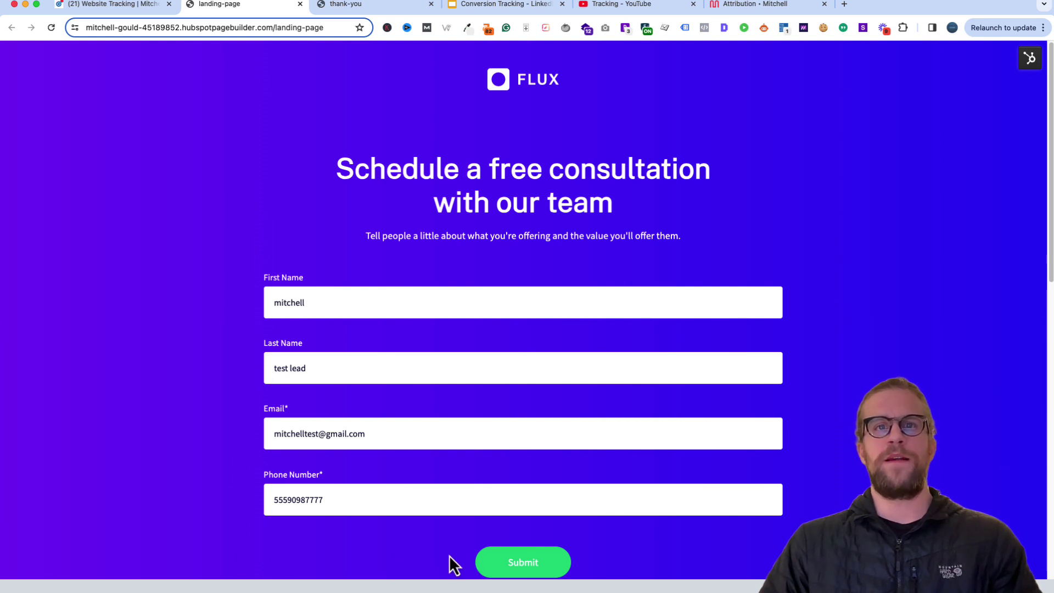
click(503, 568)
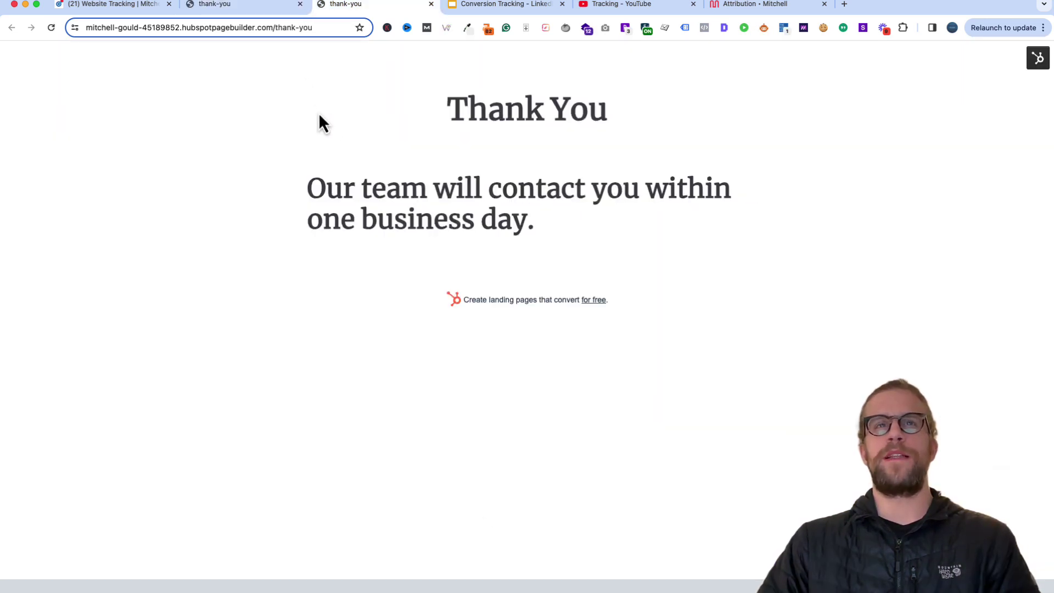
drag(275, 28, 315, 28)
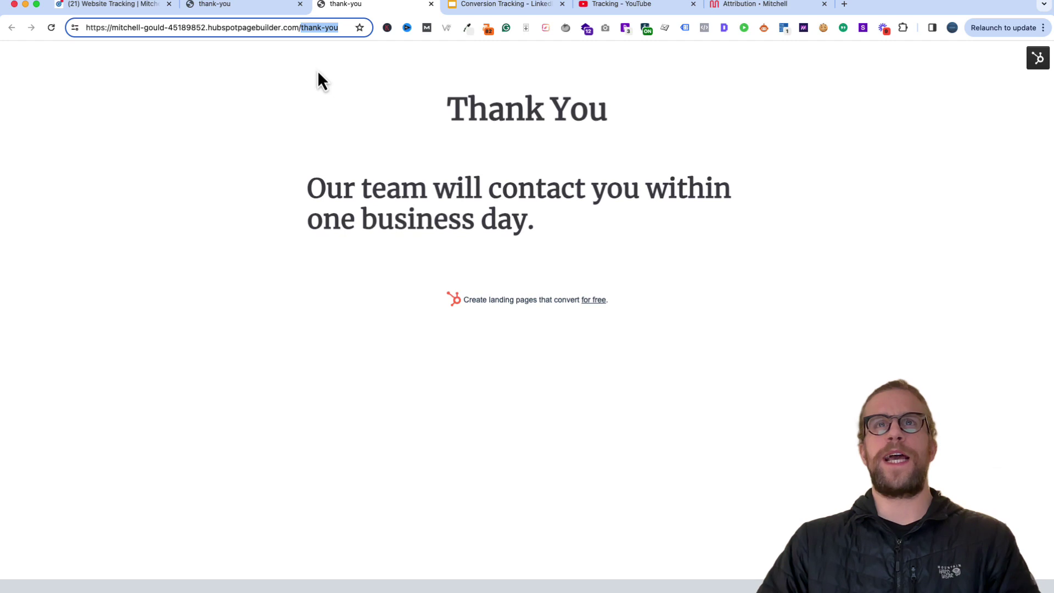
- Inspect the thank-you page with the LinkedIn Insight Tag Checker extension, examine the partner ID and close the result
click(782, 29)
click(716, 195)
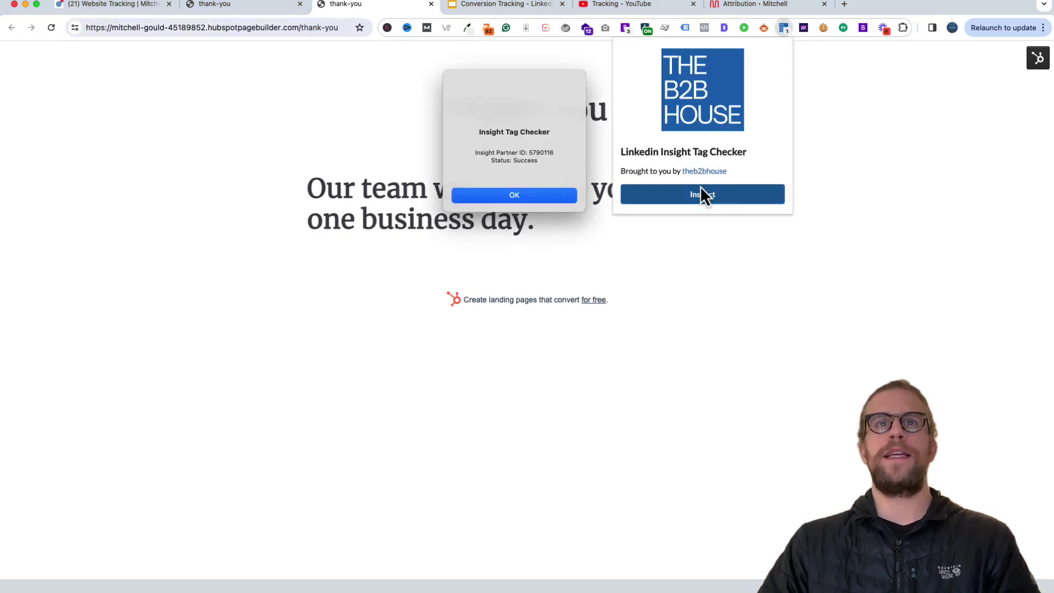
drag(532, 153, 561, 153)
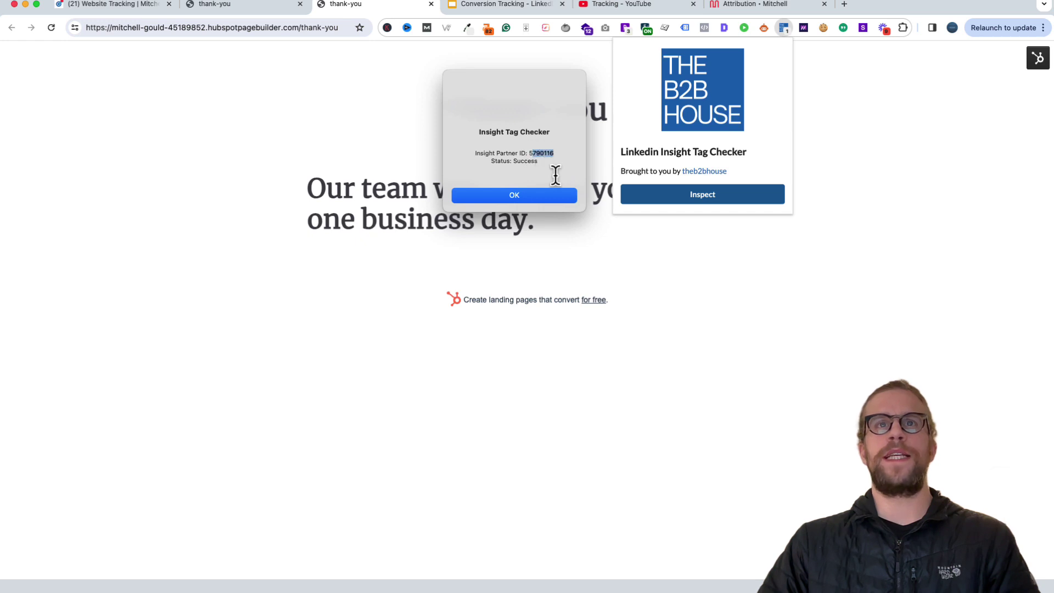
click(554, 196)
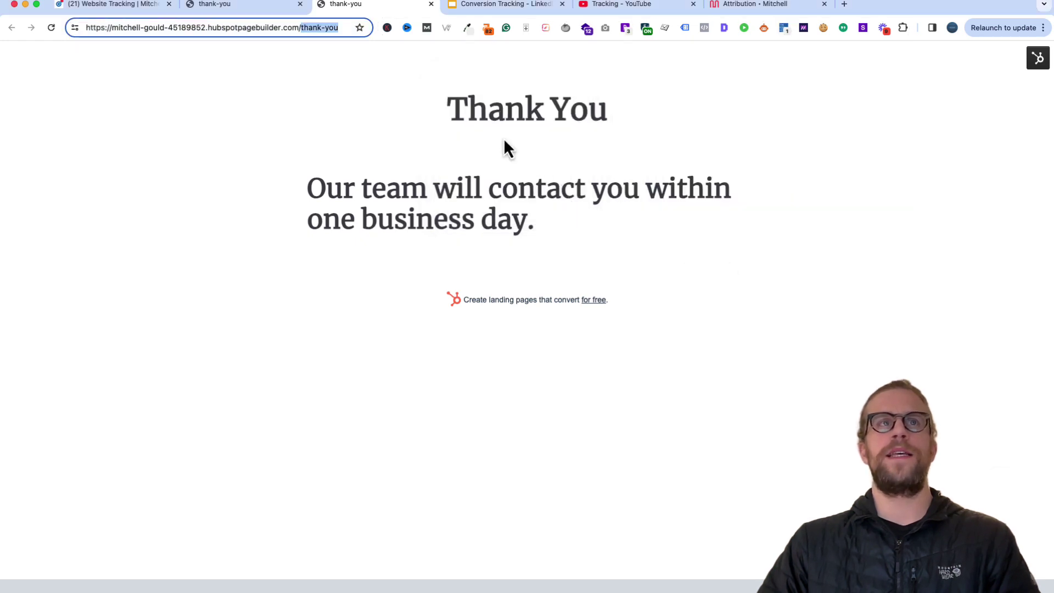
- Check the form submission conversion's status in Campaign Manager and compare it with the open thank-you pages
click(128, 9)
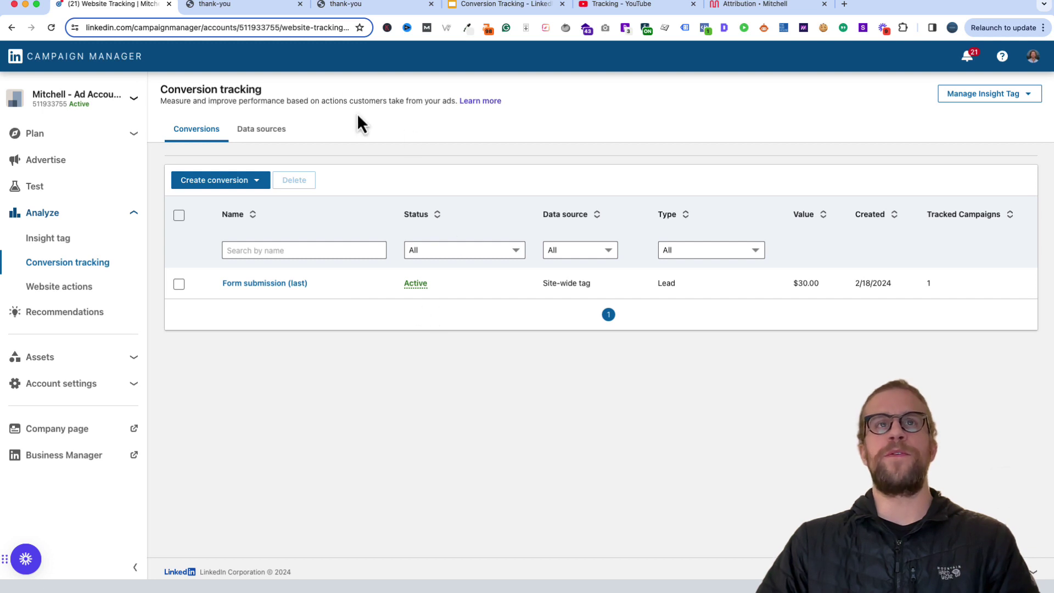
click(349, 5)
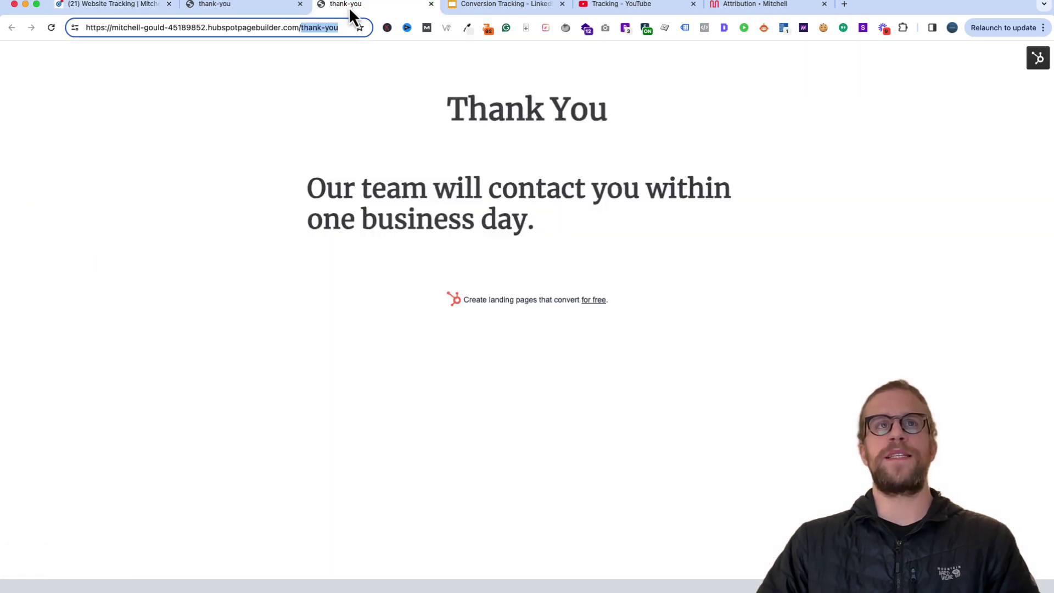
click(247, 6)
click(138, 6)
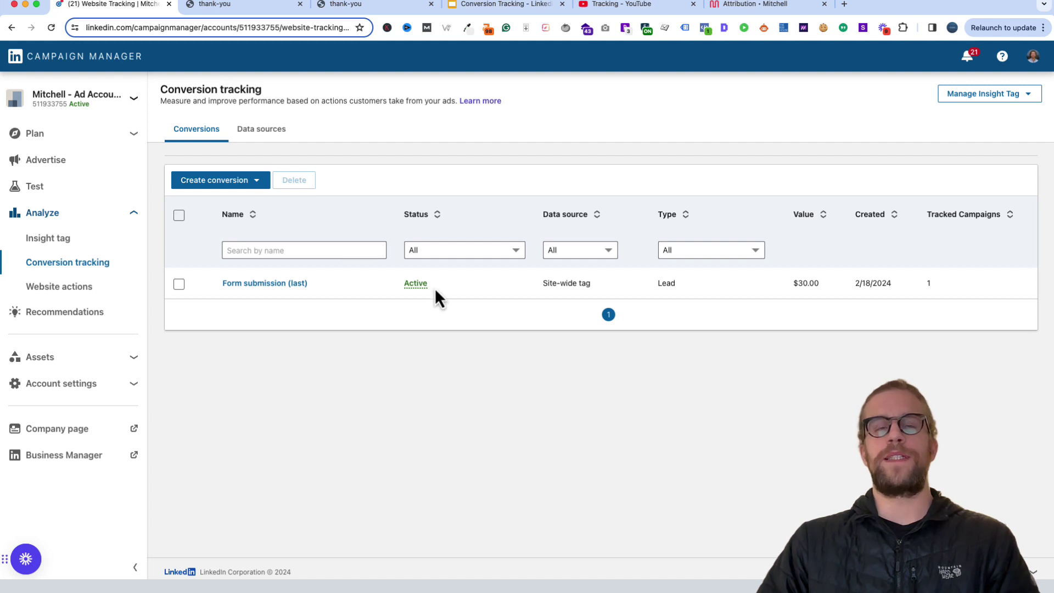